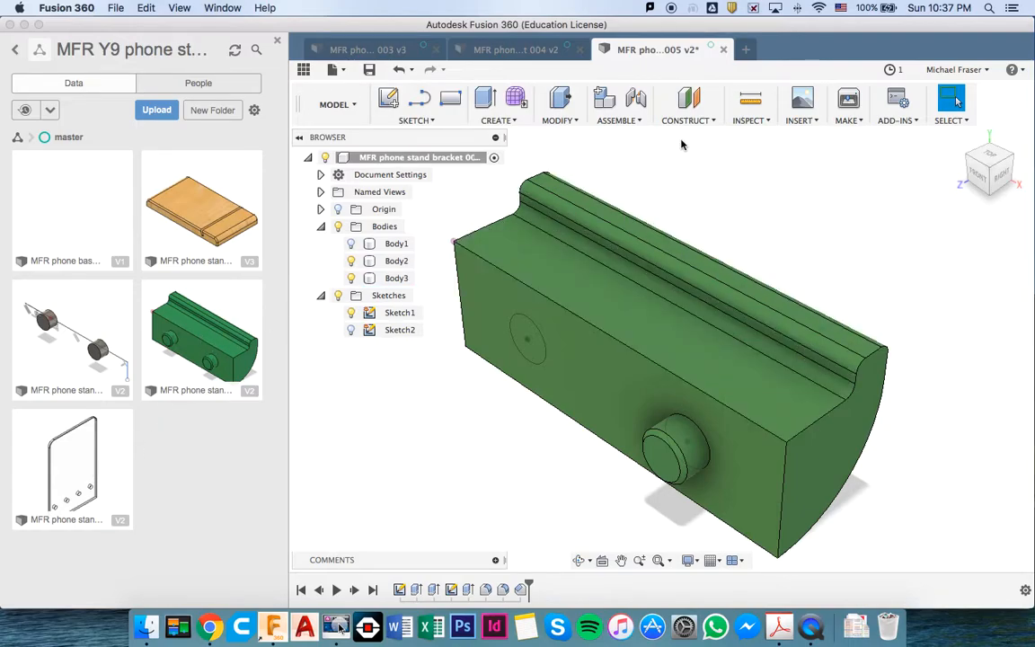
Create a new design and save it as "MFR phone stand assembly 002" in the master folder of the phone stand project
{"action": "left_click", "coordinate": [750, 54]}
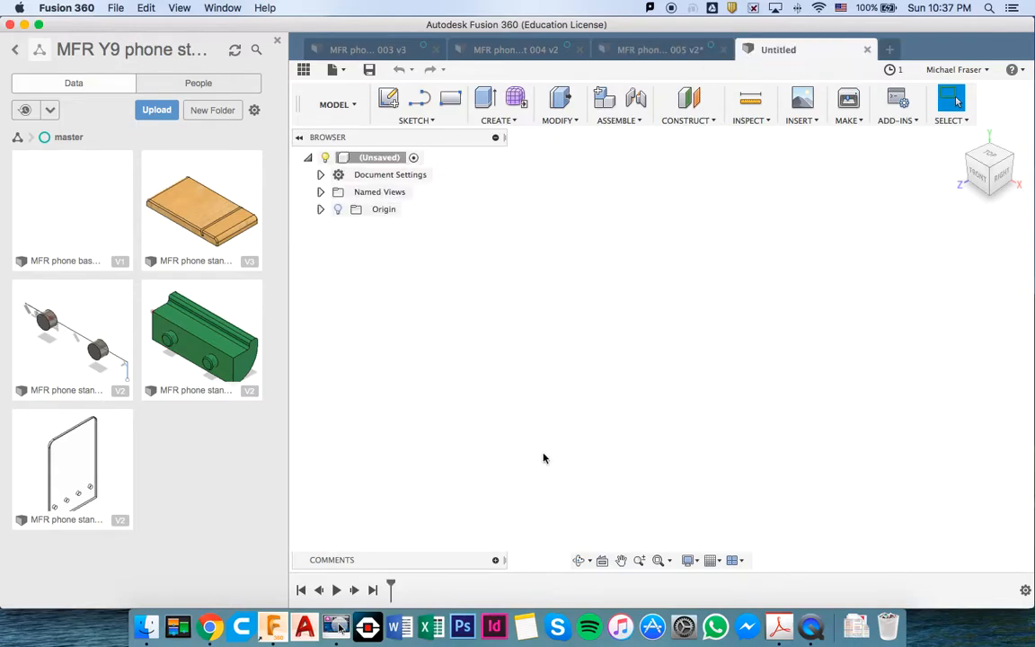
{"action": "key", "text": "super+s"}
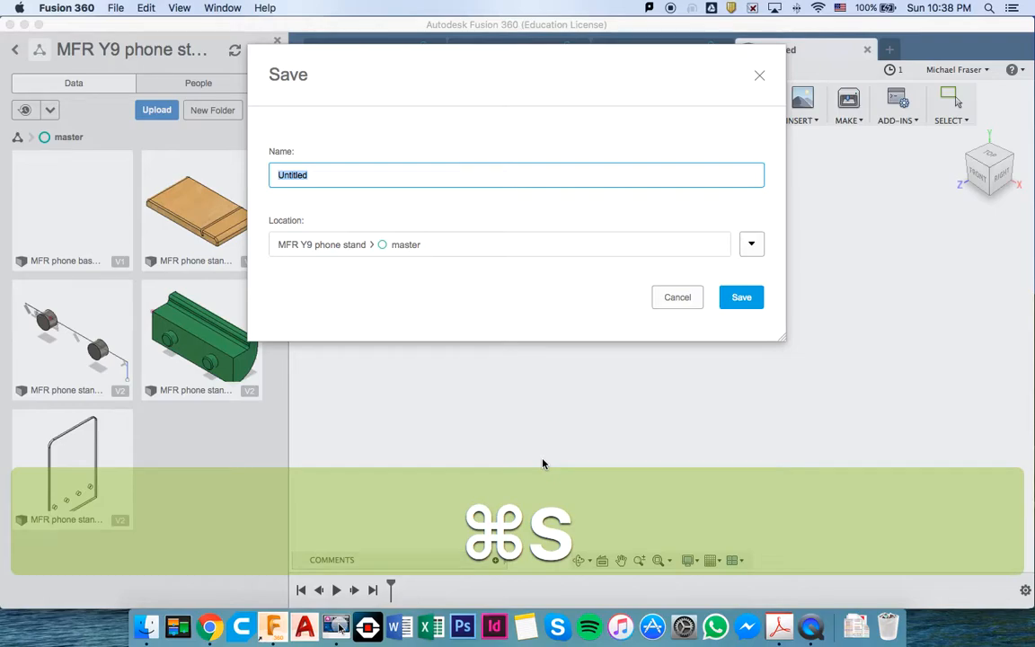
{"action": "type", "text": "MFR"}
{"action": "key", "text": "BackSpace"}
{"action": "key", "text": "BackSpace"}
{"action": "type", "text": "R phone stand "}
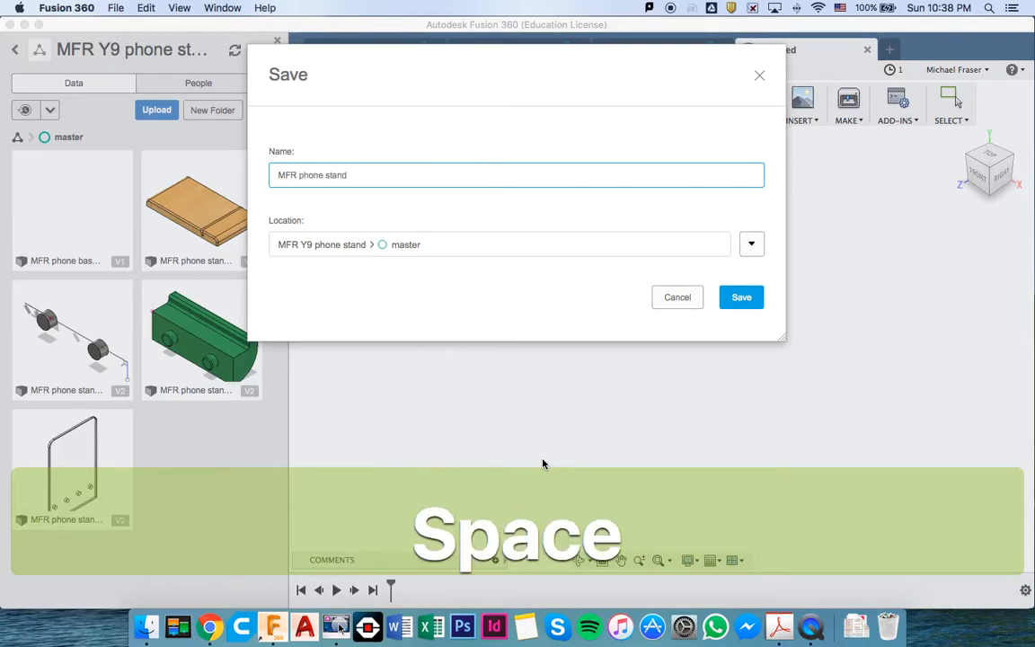
{"action": "type", "text": "assembly 002"}
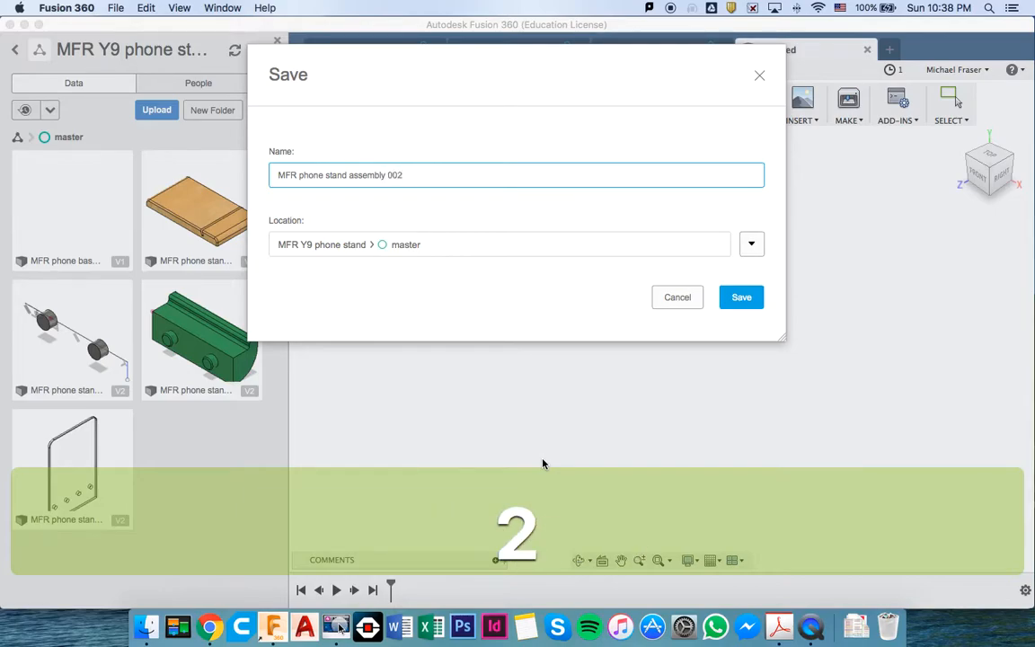
{"action": "key", "text": "Return"}
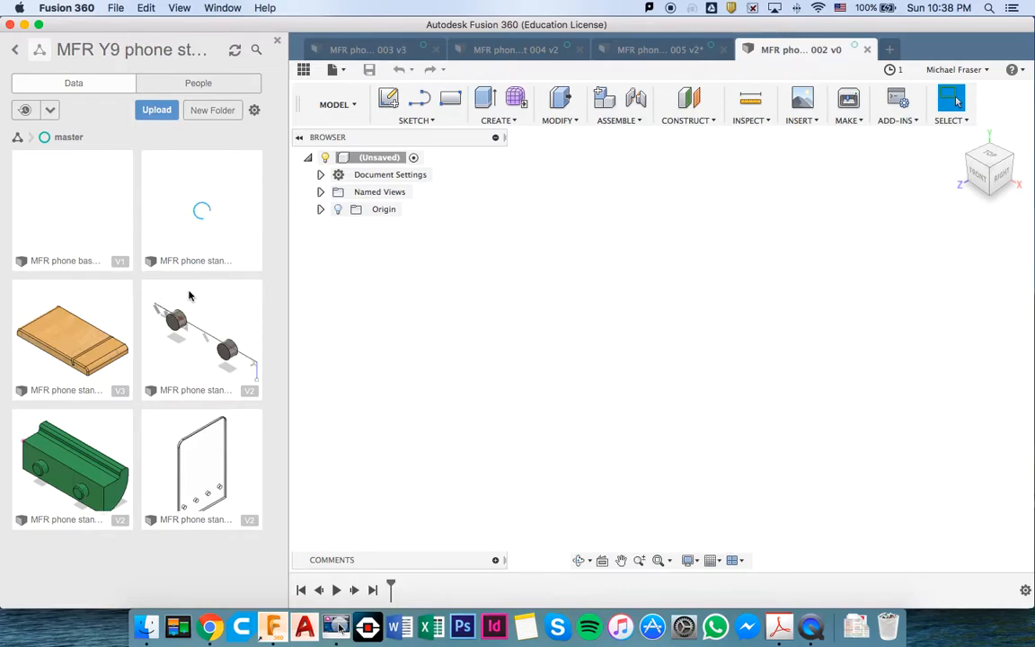
Insert the wooden phone stand base 003 into the assembly and accept its default position
{"action": "right_click", "coordinate": [61, 340]}
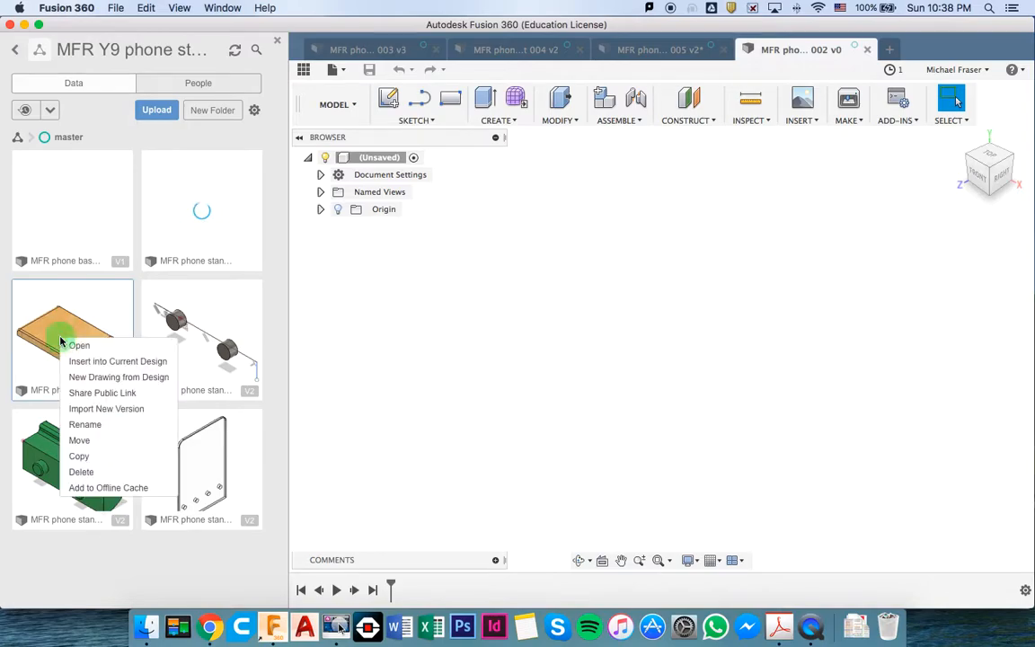
{"action": "left_click", "coordinate": [111, 362]}
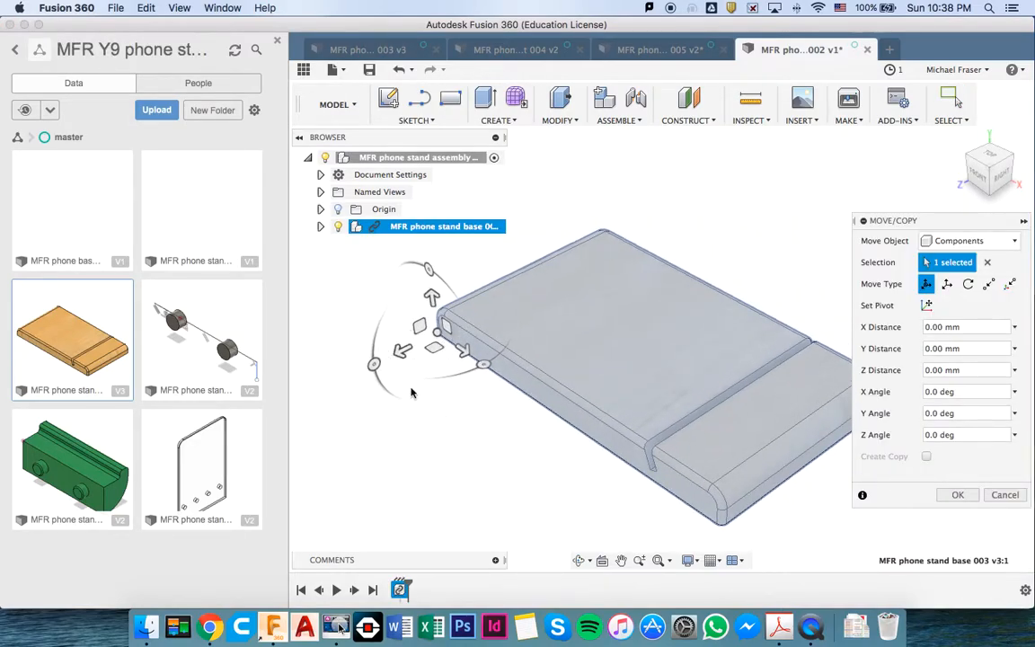
{"action": "left_click", "coordinate": [957, 494]}
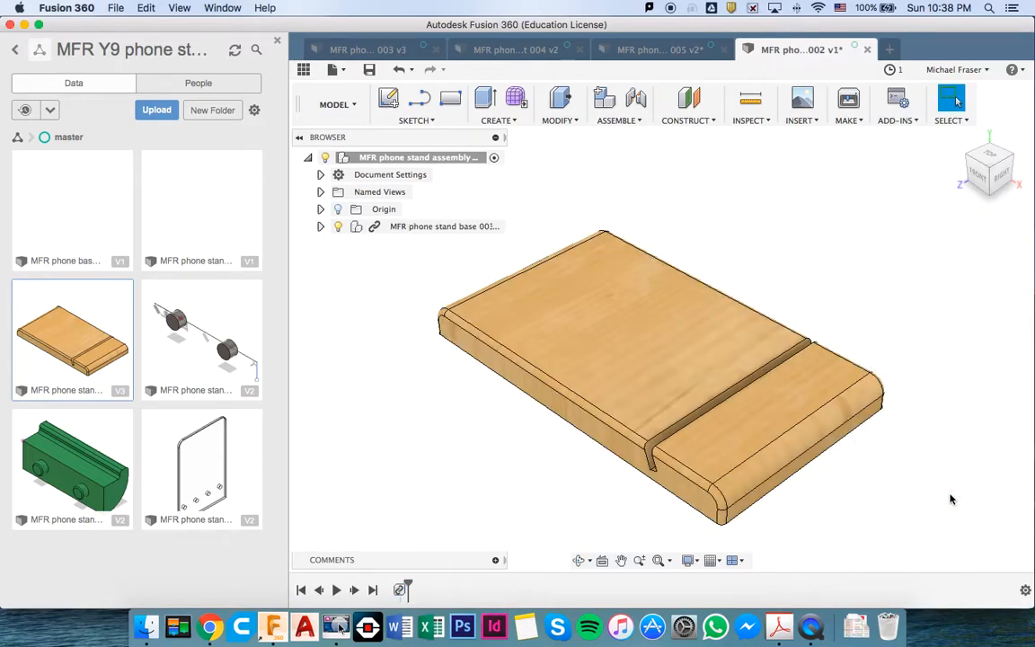
Insert the phone stand upright 004 and move it above the base near the slot, shifting it about -63 mm in Z
{"action": "right_click", "coordinate": [213, 468]}
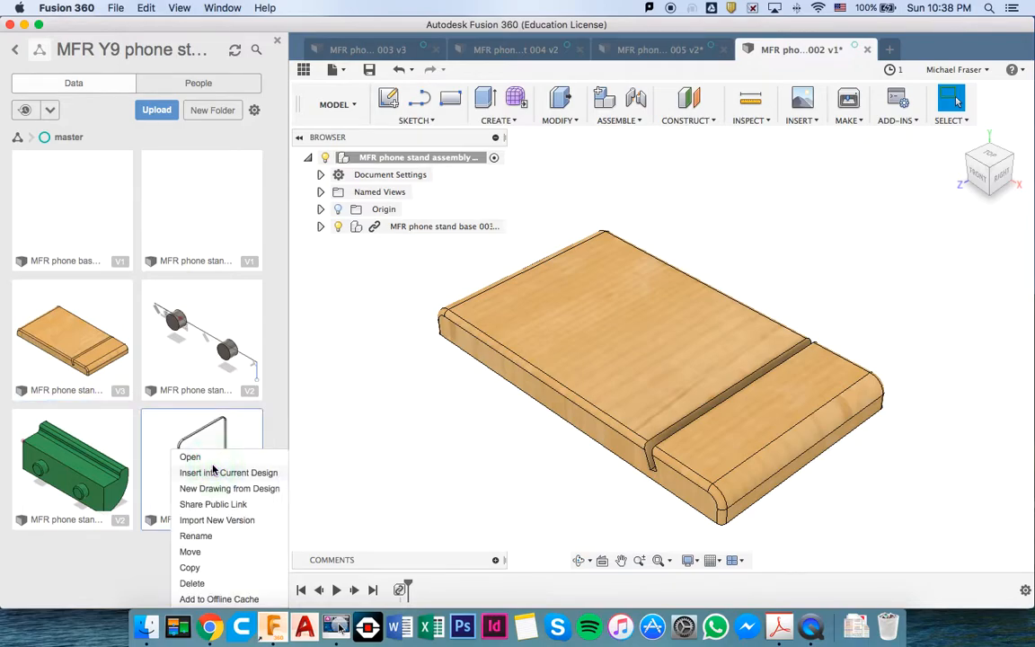
{"action": "left_click", "coordinate": [232, 473]}
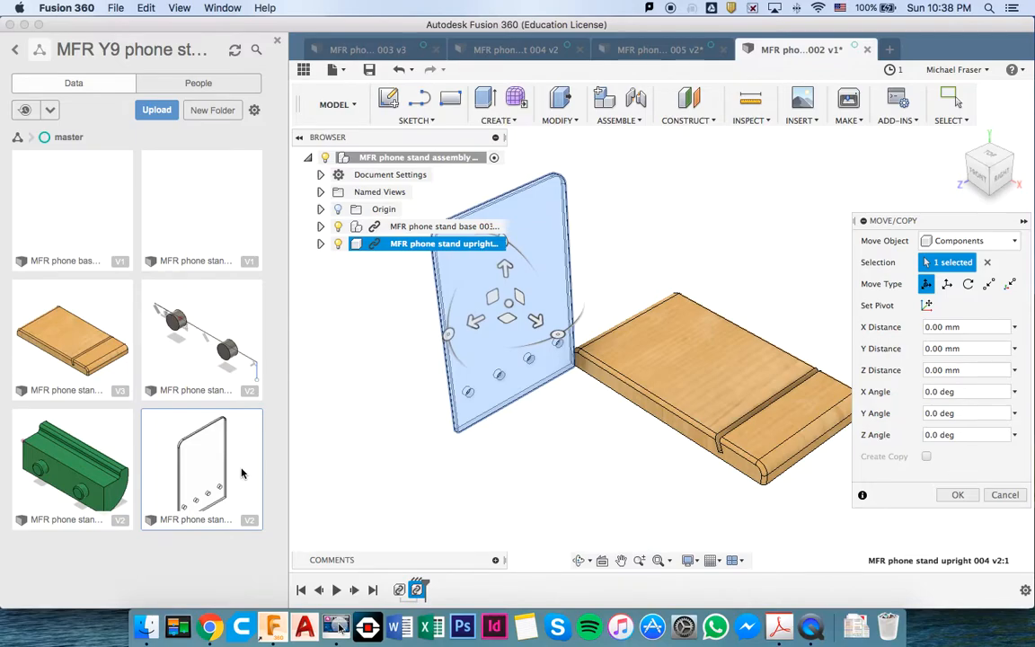
{"action": "left_click", "coordinate": [536, 319]}
{"action": "left_click_drag", "start_coordinate": [537, 319], "coordinate": [710, 395]}
{"action": "left_click_drag", "start_coordinate": [661, 363], "coordinate": [663, 310]}
{"action": "left_click", "coordinate": [654, 353]}
{"action": "left_click_drag", "start_coordinate": [654, 353], "coordinate": [731, 309]}
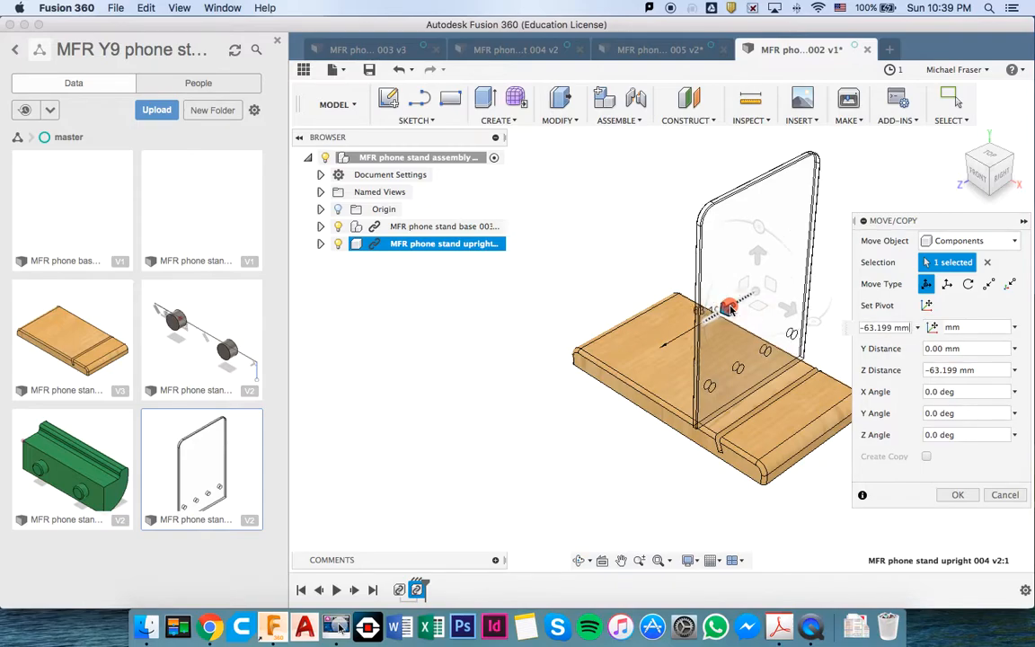
{"action": "left_click", "coordinate": [957, 494]}
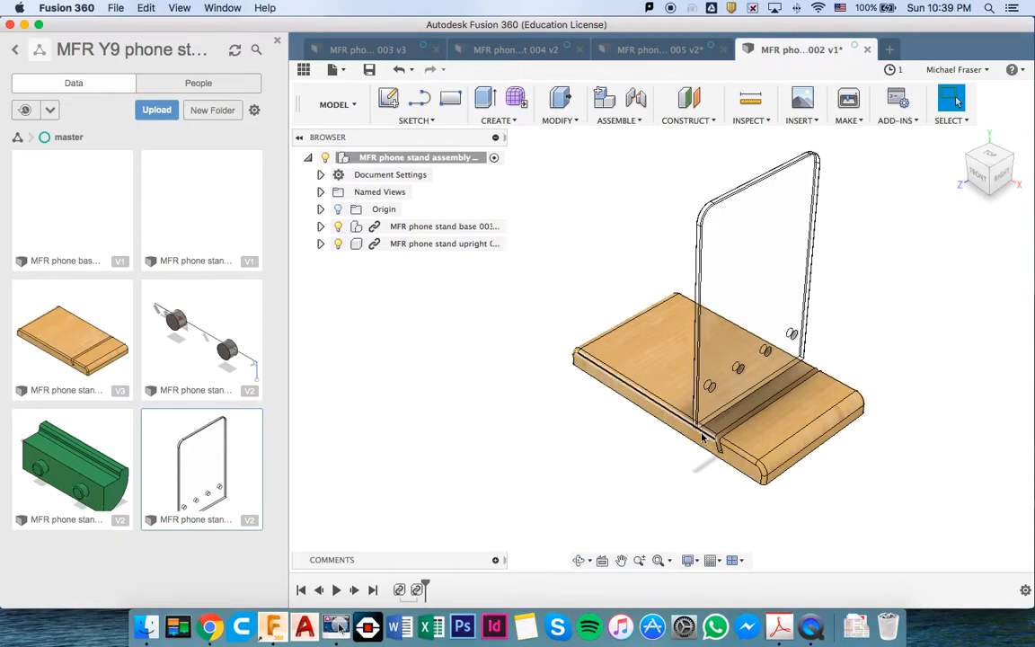
Start a rigid joint using the midpoint of the upright's short bottom edge as the first component's location
{"action": "scroll", "coordinate": [696, 432], "scroll_direction": "up", "scroll_amount": 5}
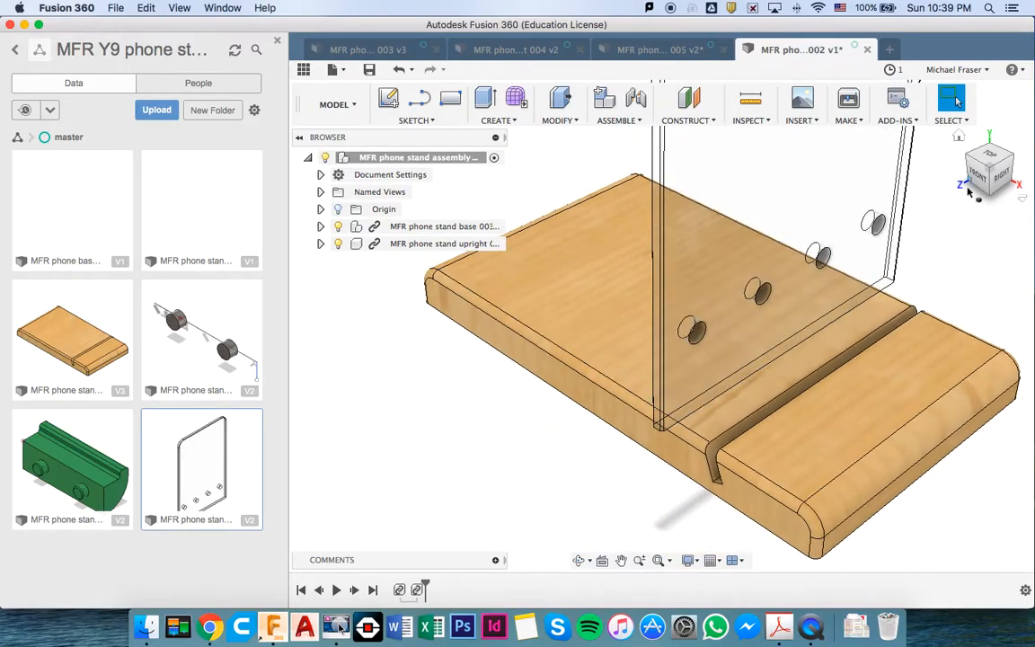
{"action": "left_click_drag", "start_coordinate": [978, 180], "coordinate": [1006, 163]}
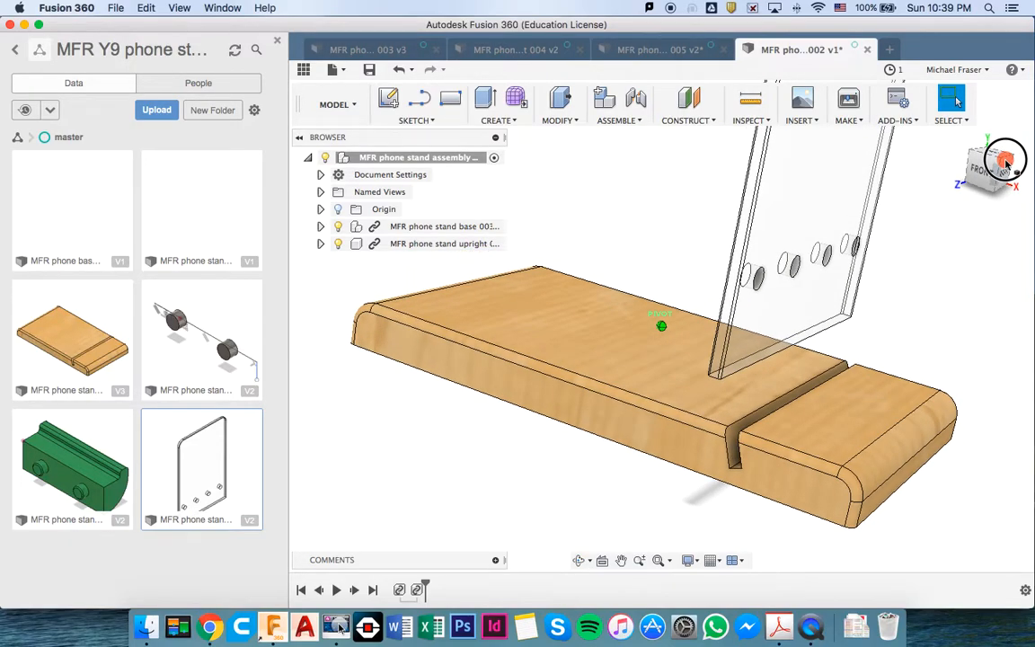
{"action": "left_click_drag", "start_coordinate": [1006, 164], "coordinate": [1022, 163]}
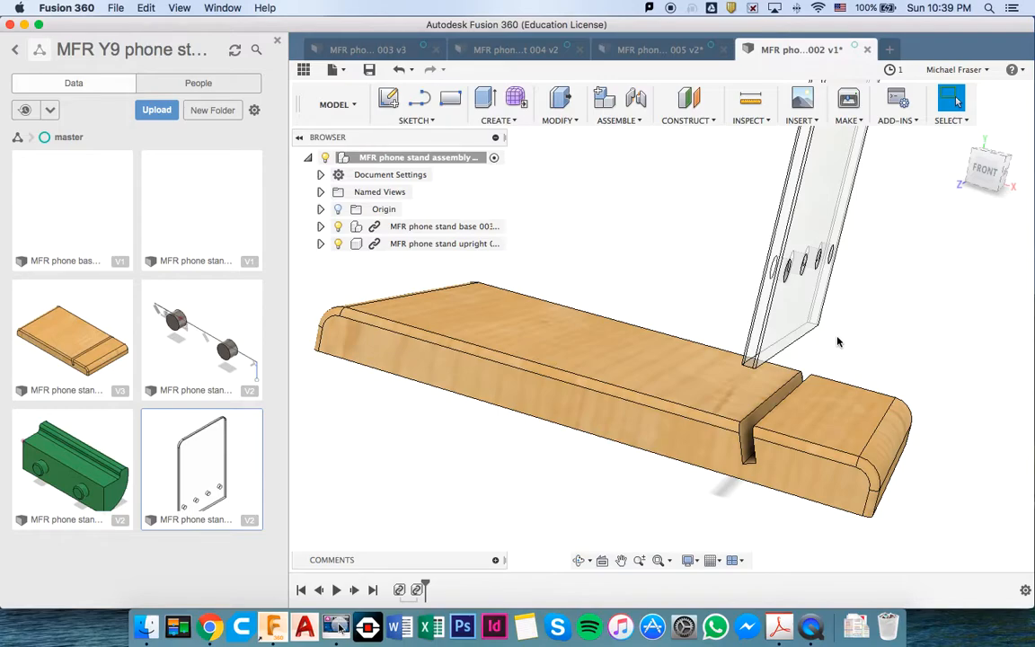
{"action": "scroll", "coordinate": [837, 342], "scroll_direction": "up", "scroll_amount": 5}
{"action": "scroll", "coordinate": [837, 341], "scroll_direction": "down", "scroll_amount": 3}
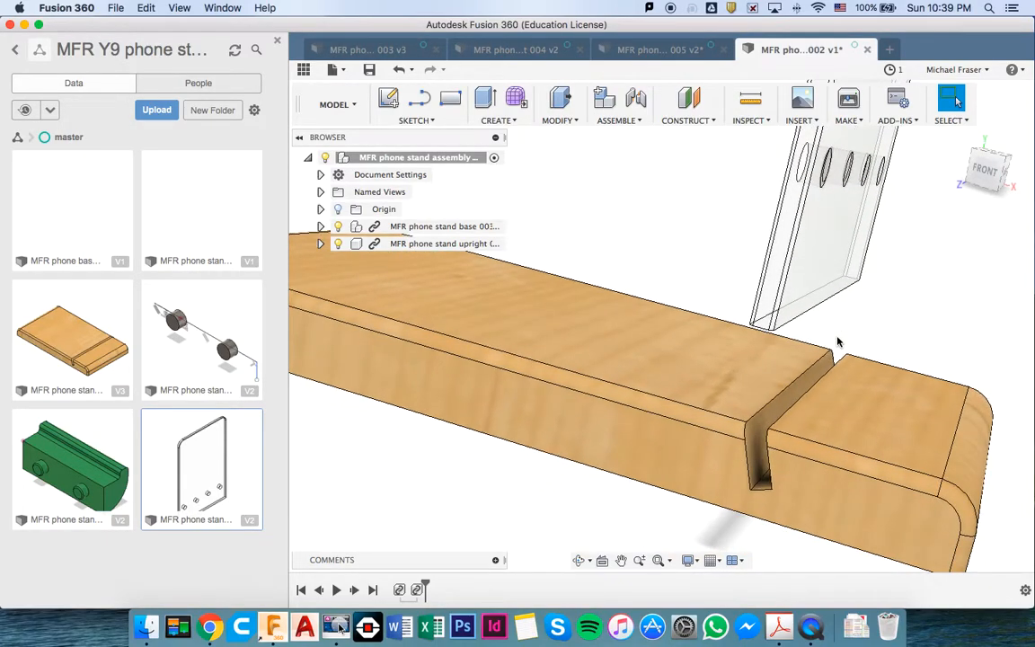
{"action": "key", "text": "j"}
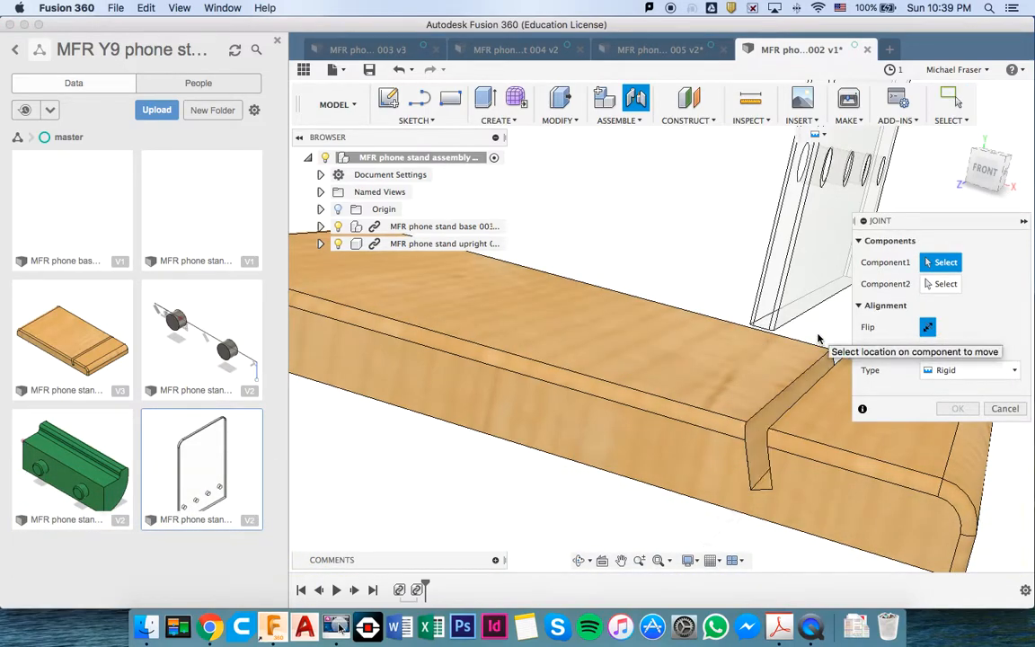
{"action": "scroll", "coordinate": [819, 338], "scroll_direction": "down", "scroll_amount": 2}
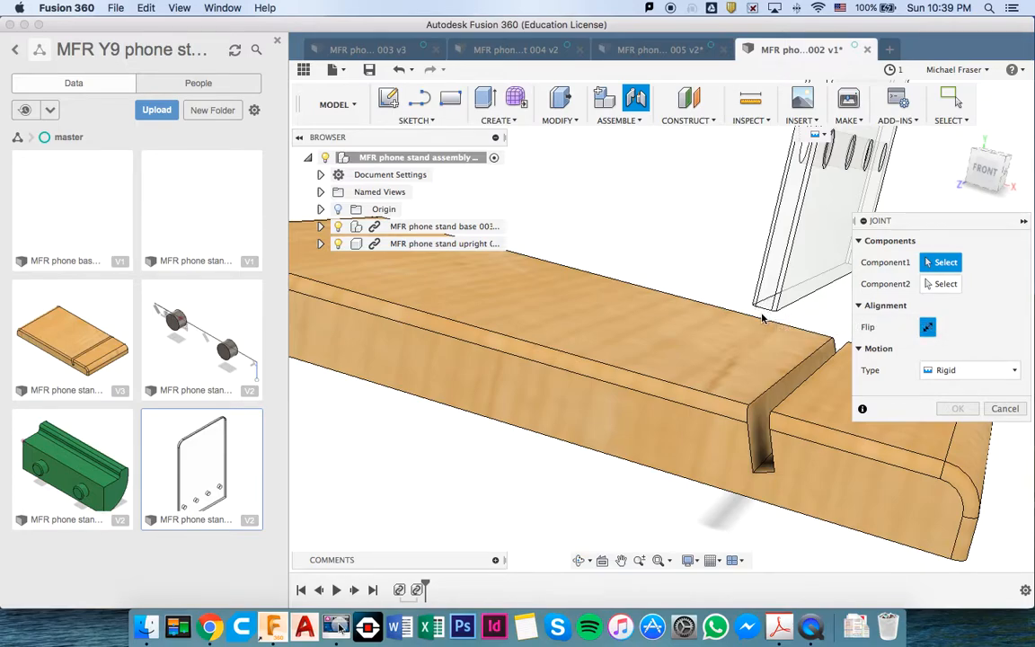
{"action": "scroll", "coordinate": [762, 311], "scroll_direction": "up", "scroll_amount": 5}
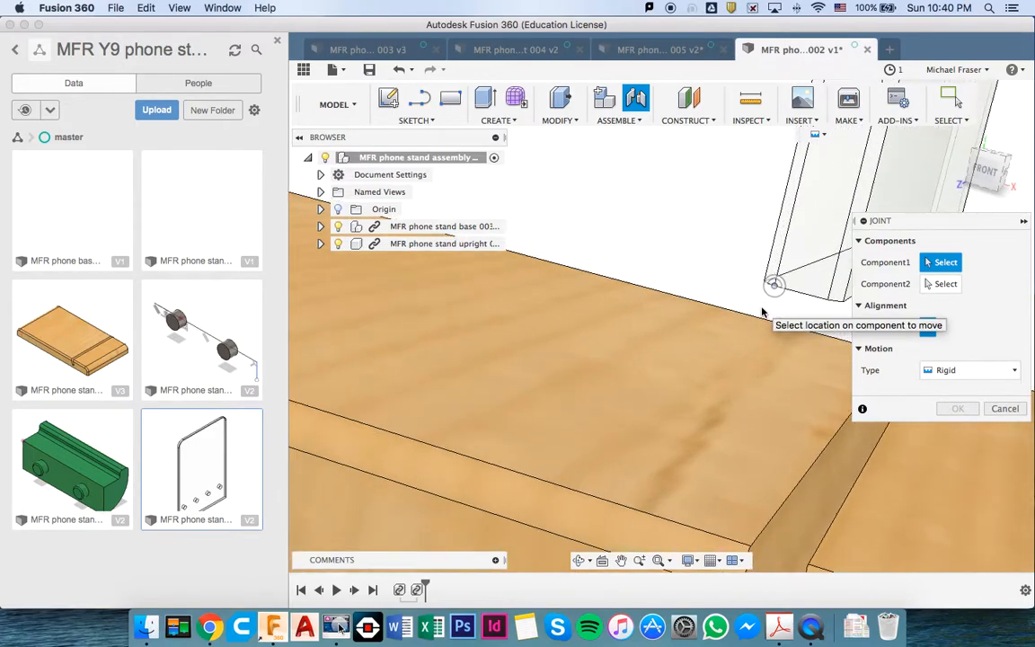
{"action": "scroll", "coordinate": [801, 296], "scroll_direction": "right", "scroll_amount": 5, "text": "shift"}
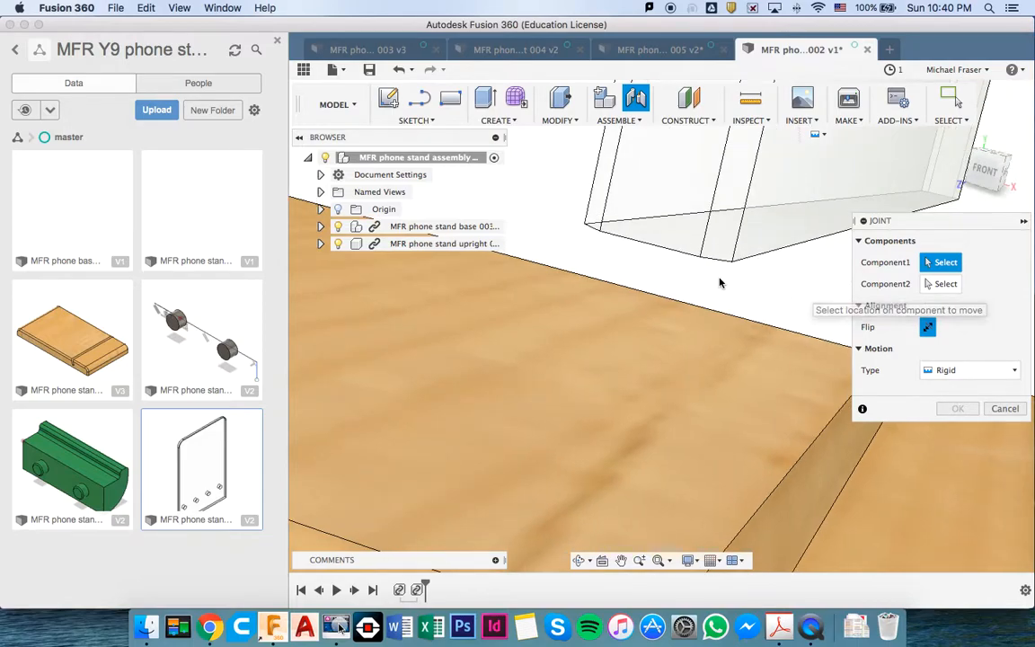
{"action": "left_click", "coordinate": [651, 250]}
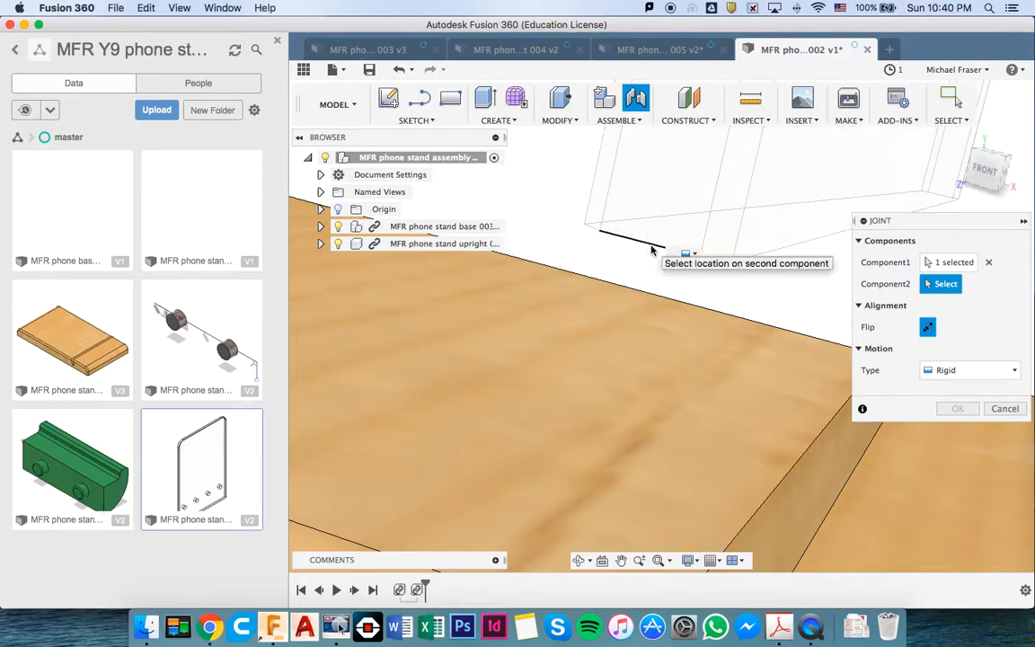
Complete the rigid joint at the midpoint of the slot's bottom edge on the base, with a -90 deg angle and zero offsets
{"action": "scroll", "coordinate": [659, 339], "scroll_direction": "up", "scroll_amount": 5, "text": "shift"}
{"action": "scroll", "coordinate": [655, 341], "scroll_direction": "down", "scroll_amount": 6}
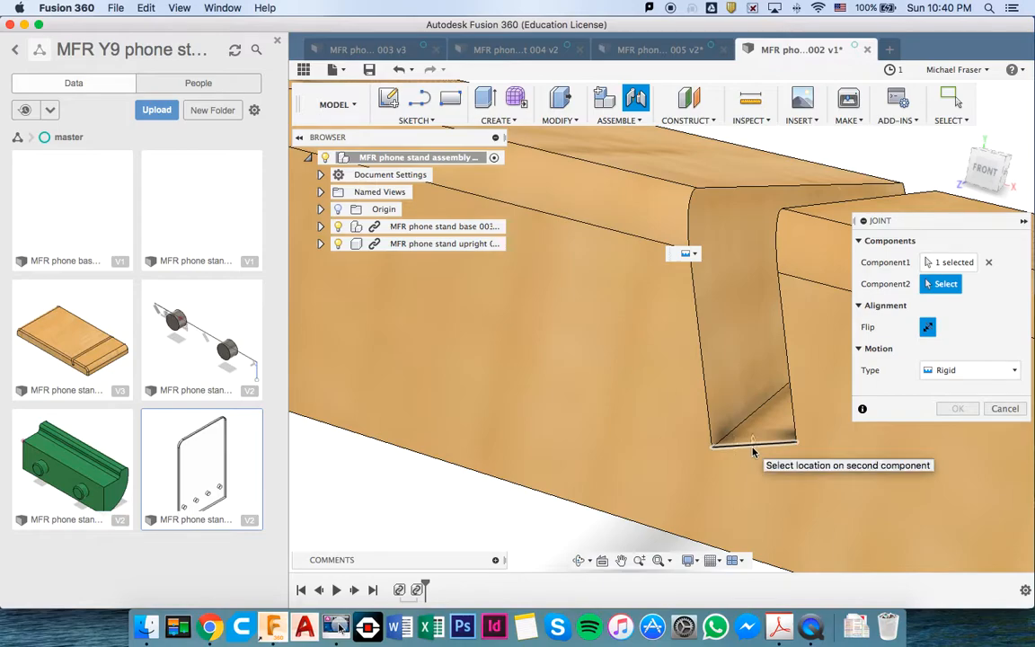
{"action": "left_click", "coordinate": [753, 442]}
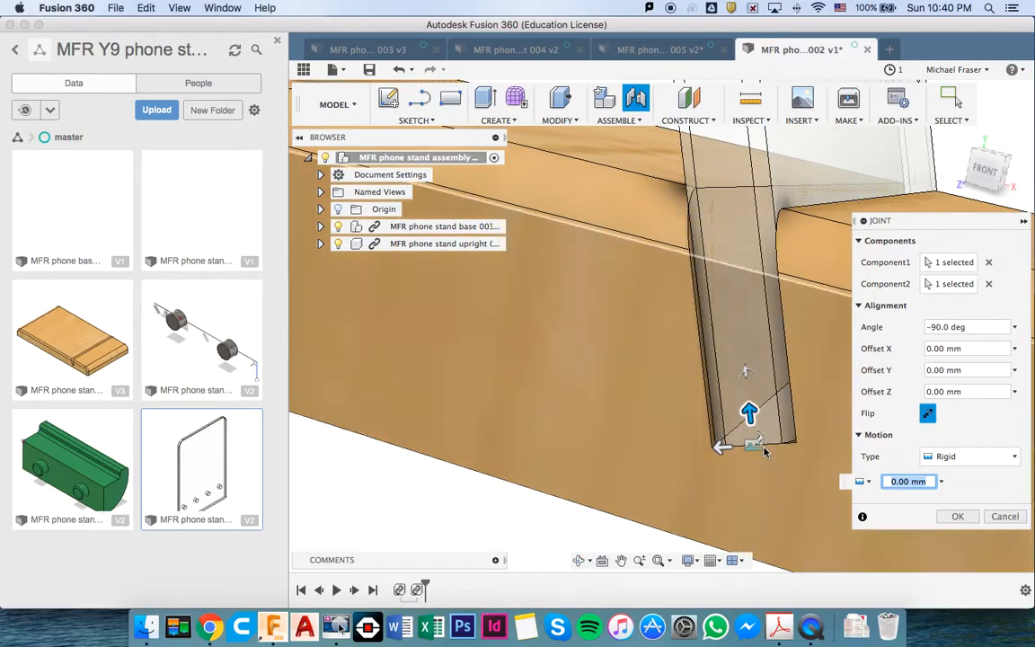
{"action": "scroll", "coordinate": [744, 417], "scroll_direction": "down", "scroll_amount": 5}
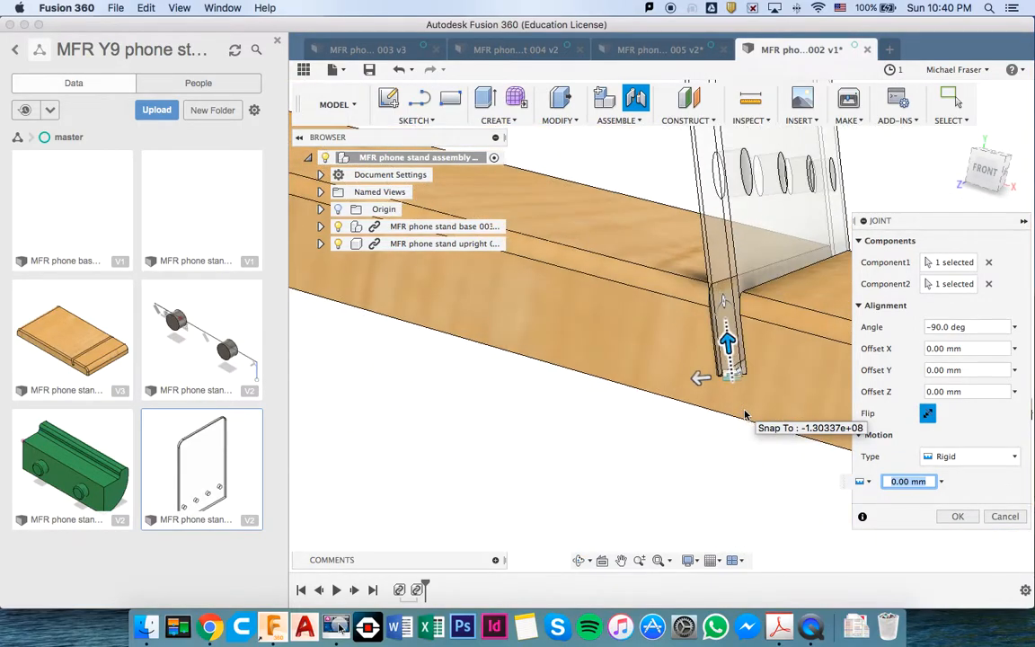
{"action": "scroll", "coordinate": [744, 418], "scroll_direction": "down", "scroll_amount": 5}
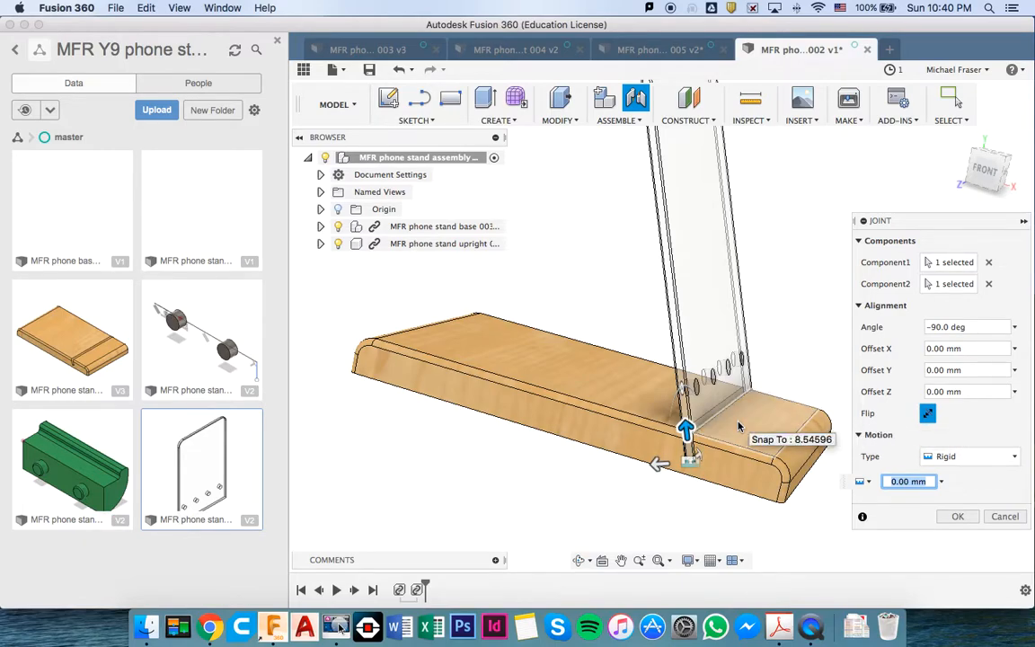
{"action": "scroll", "coordinate": [739, 424], "scroll_direction": "up", "scroll_amount": 4}
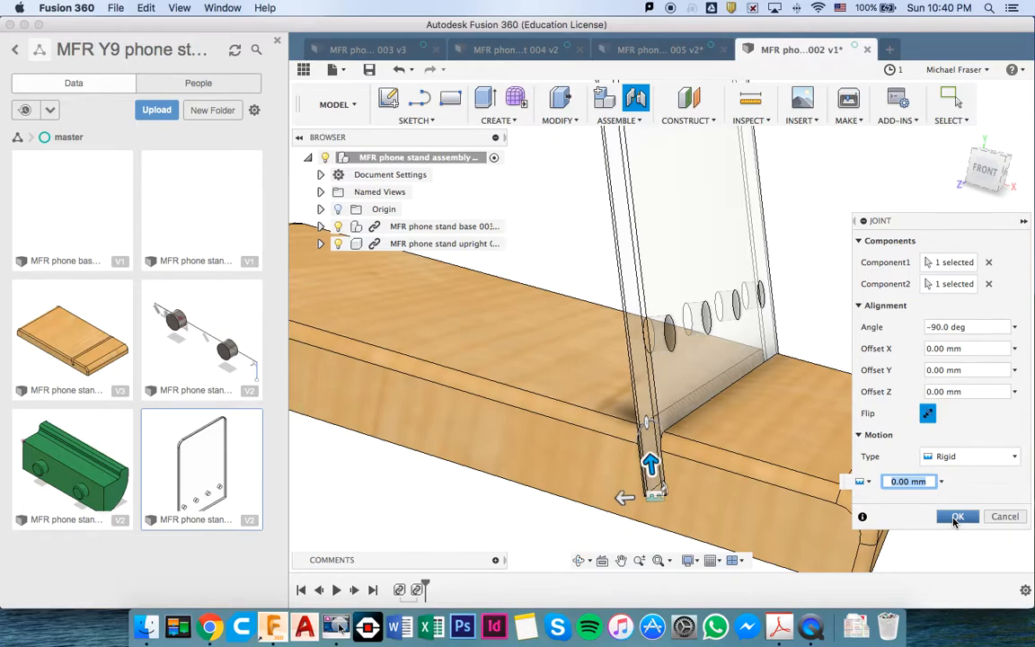
{"action": "left_click", "coordinate": [955, 519]}
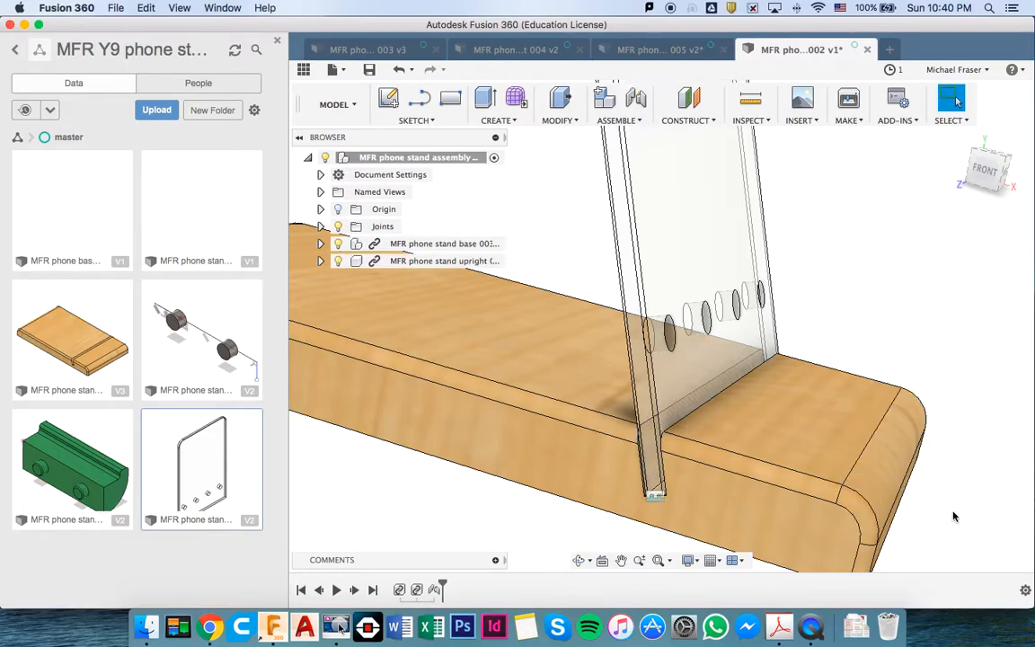
Insert the green phone stand bracket 005 and move it along X and about -116.5 mm in Z, clear of the base
{"action": "left_click", "coordinate": [954, 133]}
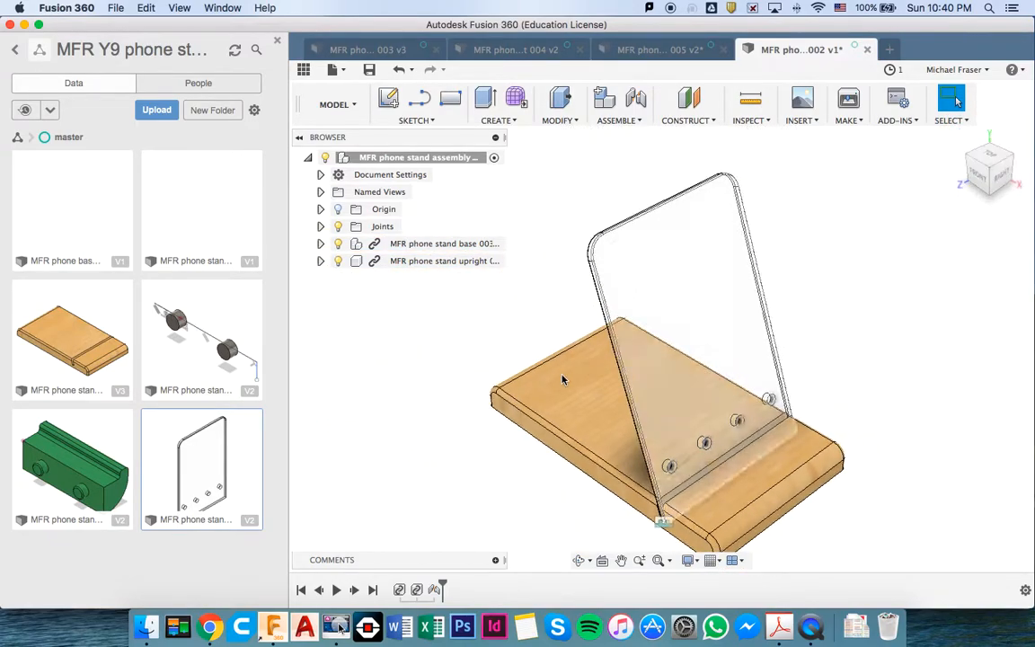
{"action": "right_click", "coordinate": [95, 448]}
{"action": "left_click", "coordinate": [124, 476]}
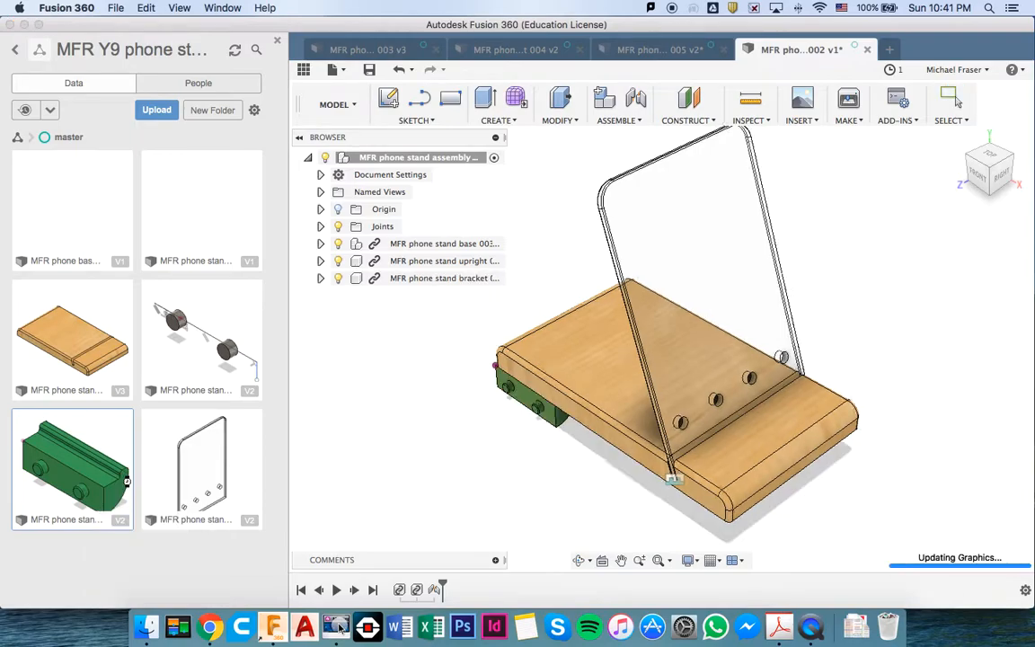
{"action": "left_click_drag", "start_coordinate": [530, 424], "coordinate": [733, 487]}
{"action": "left_click_drag", "start_coordinate": [642, 489], "coordinate": [796, 322]}
{"action": "scroll", "coordinate": [797, 322], "scroll_direction": "right", "scroll_amount": 1}
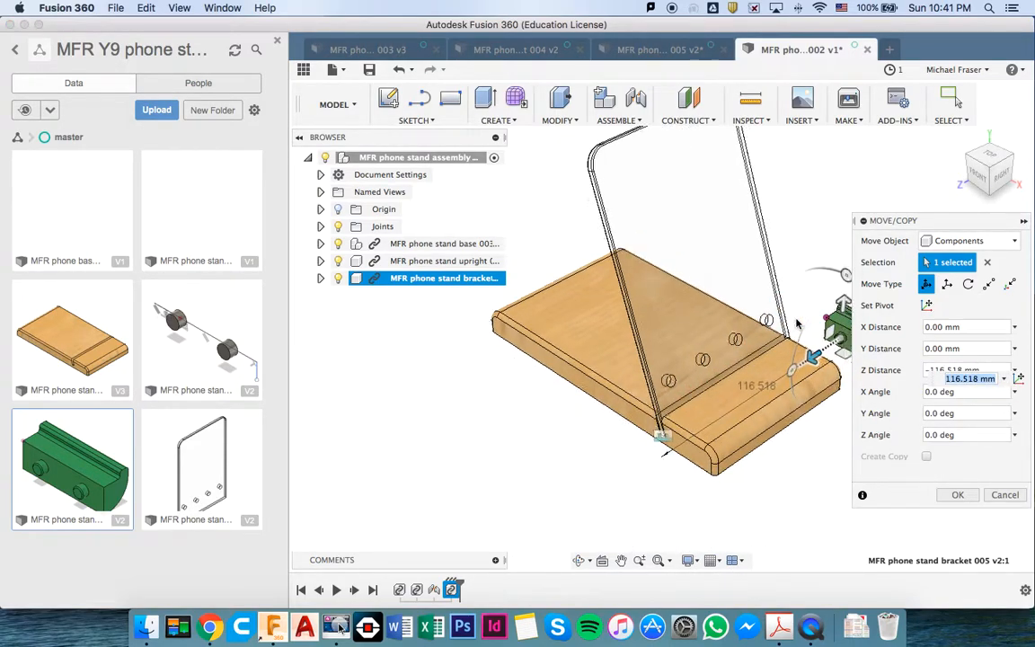
{"action": "scroll", "coordinate": [797, 323], "scroll_direction": "right", "scroll_amount": 3}
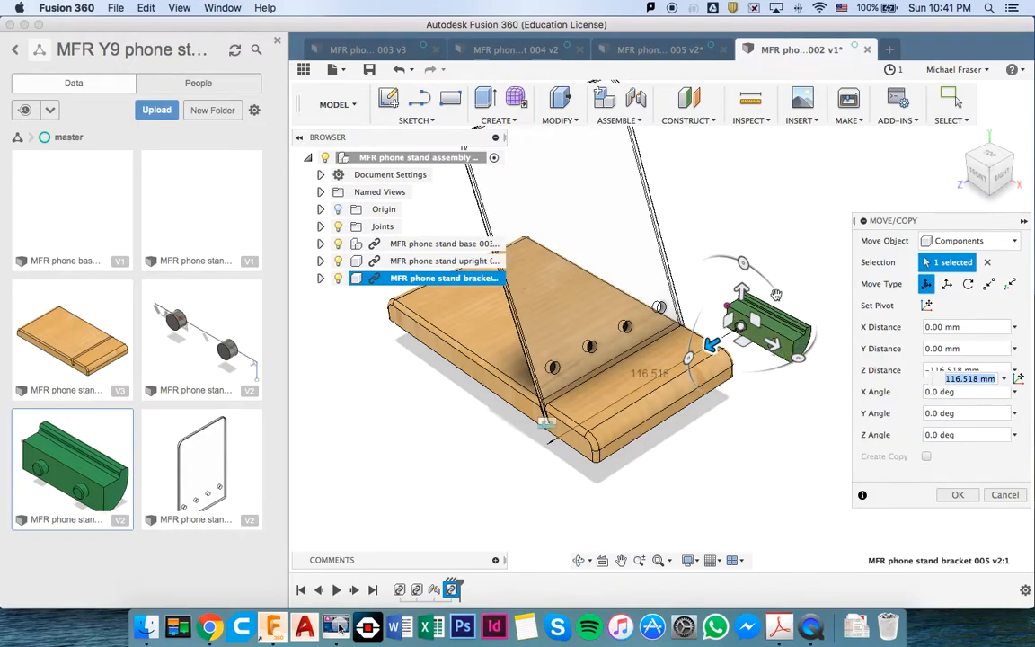
Rotate the bracket so its pegs face the upright, raise it about 28 mm, shift it about 34 mm toward the holes and accept
{"action": "left_click_drag", "start_coordinate": [800, 360], "coordinate": [662, 370]}
{"action": "left_click_drag", "start_coordinate": [745, 293], "coordinate": [744, 240]}
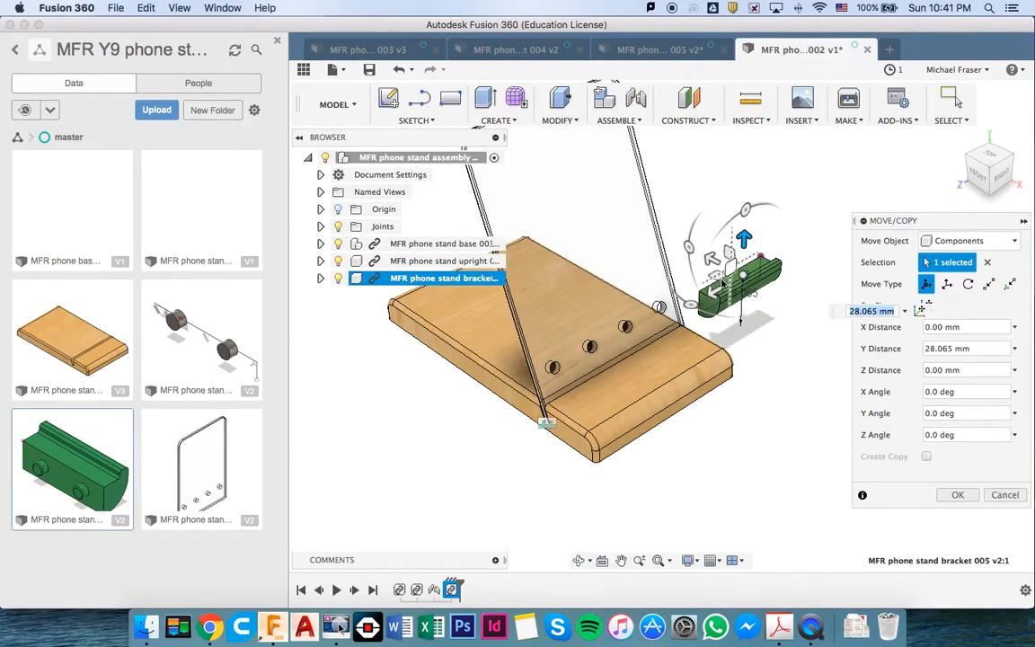
{"action": "left_click_drag", "start_coordinate": [716, 295], "coordinate": [660, 322]}
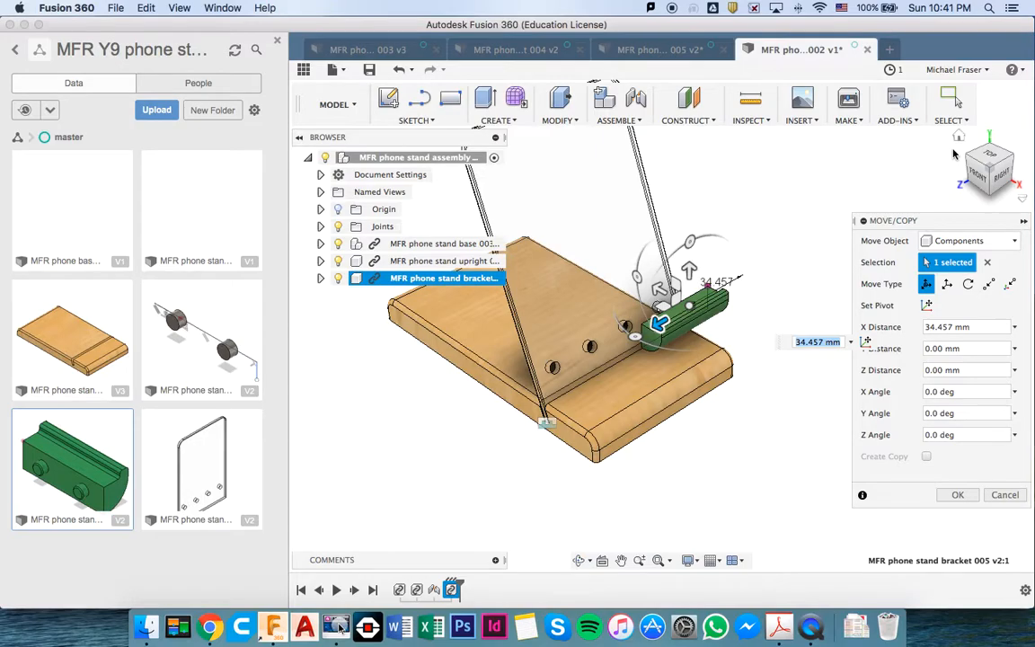
{"action": "left_click", "coordinate": [958, 495]}
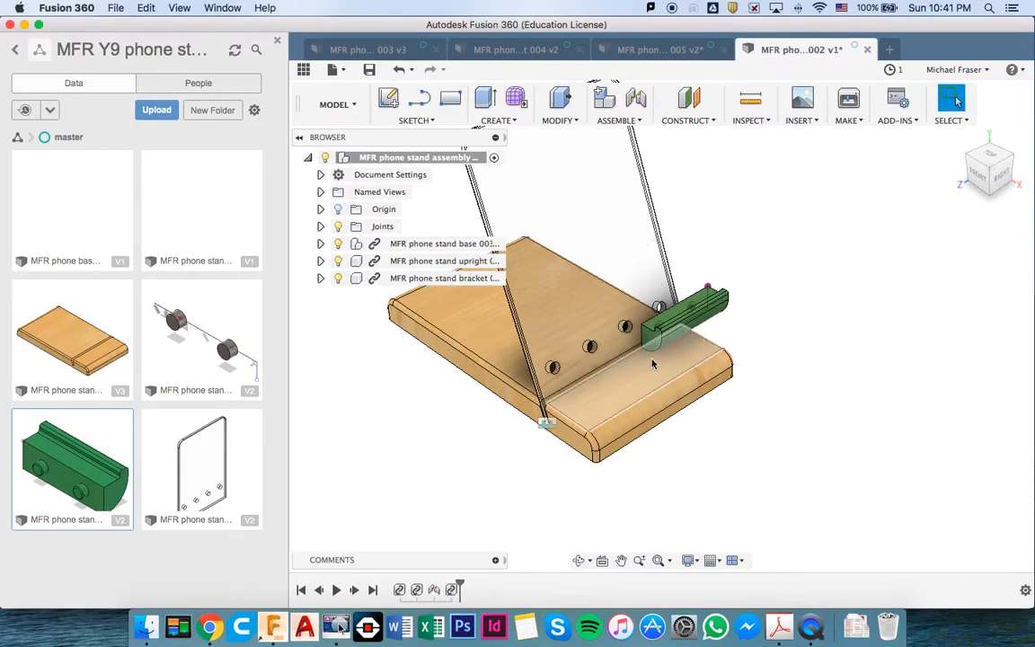
{"action": "scroll", "coordinate": [641, 342], "scroll_direction": "up", "scroll_amount": 10}
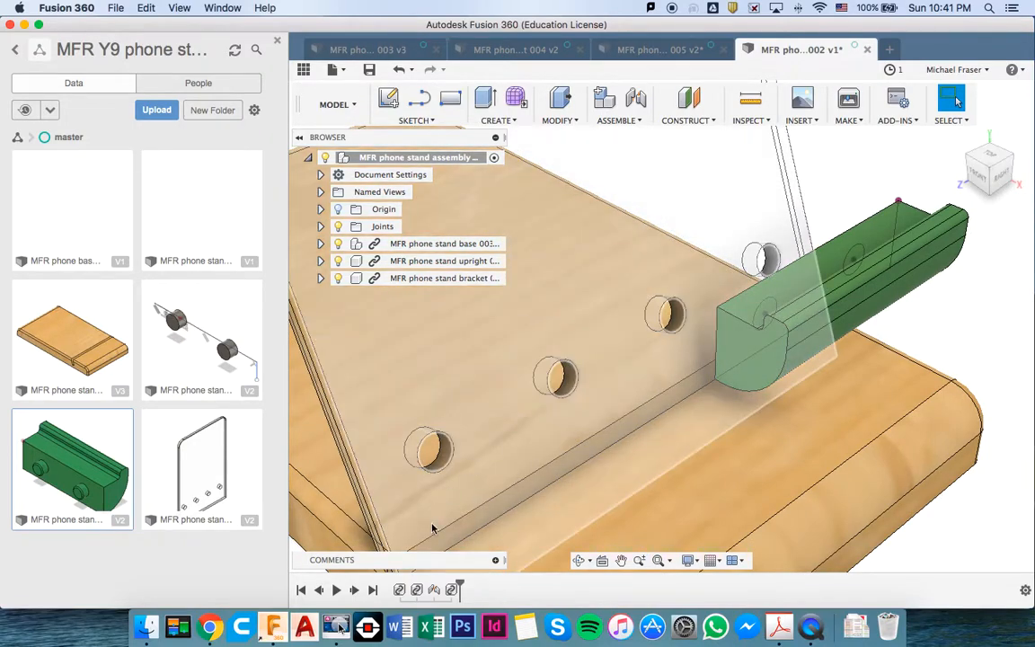
{"action": "left_click", "coordinate": [576, 560]}
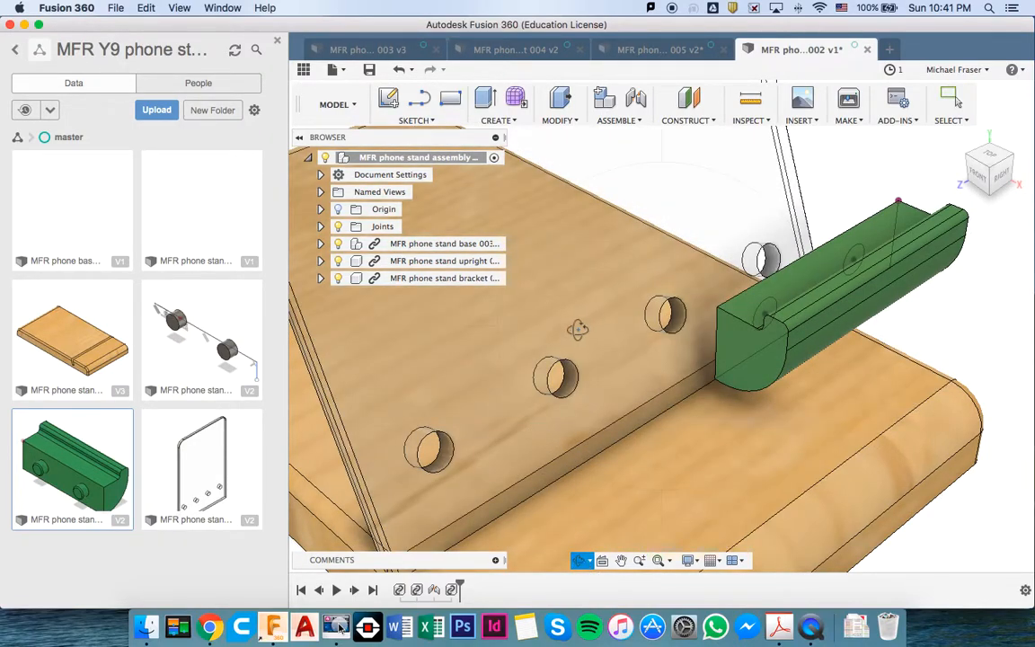
{"action": "left_click_drag", "start_coordinate": [533, 387], "coordinate": [603, 353]}
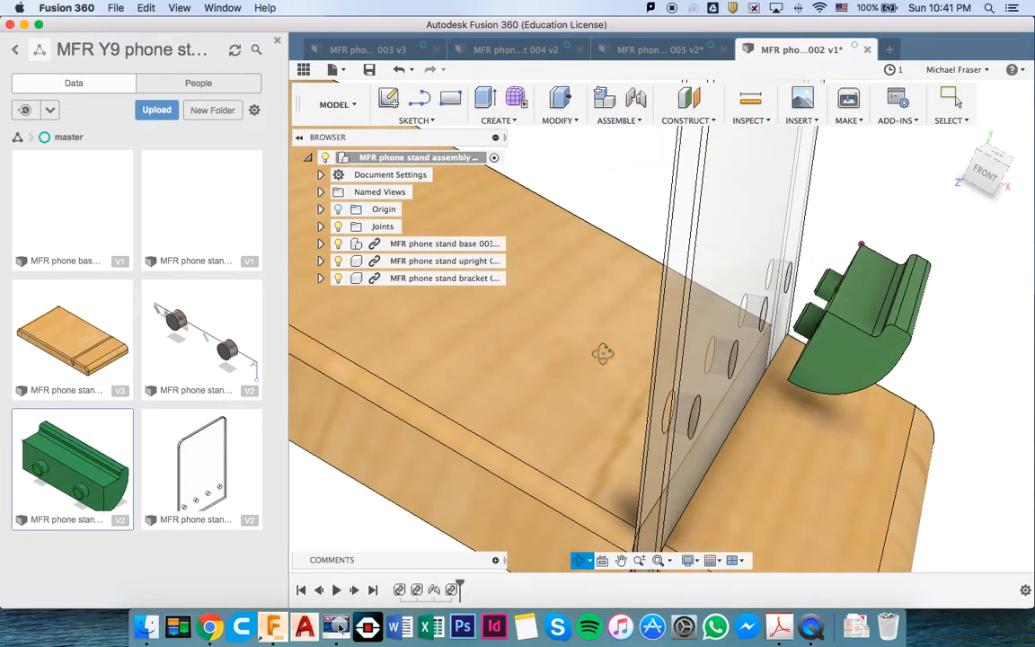
{"action": "left_click_drag", "start_coordinate": [751, 328], "coordinate": [778, 370]}
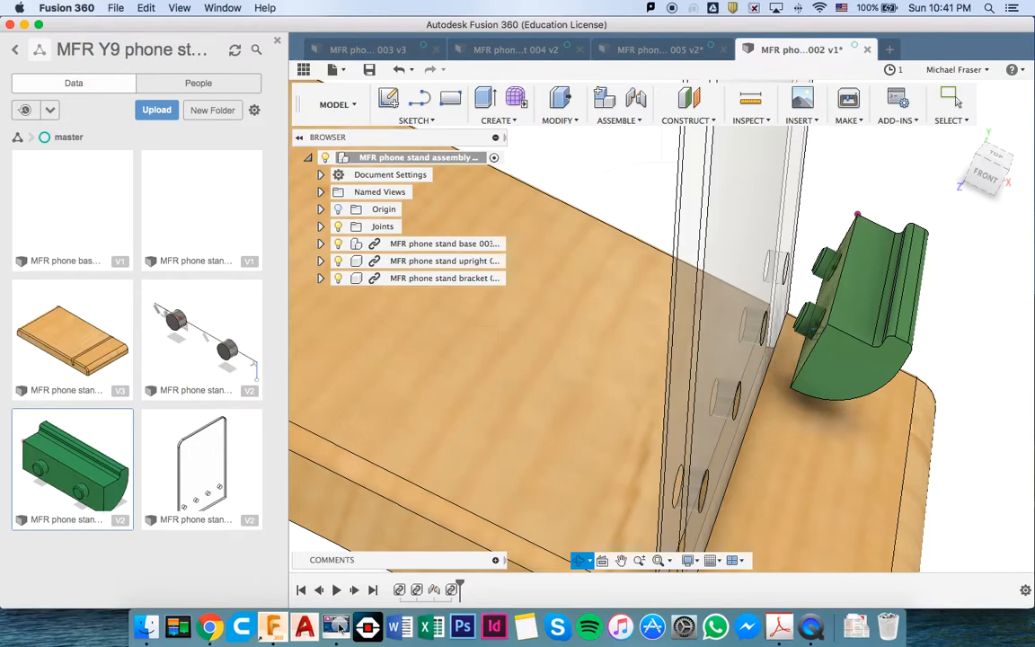
{"action": "key", "text": "Escape"}
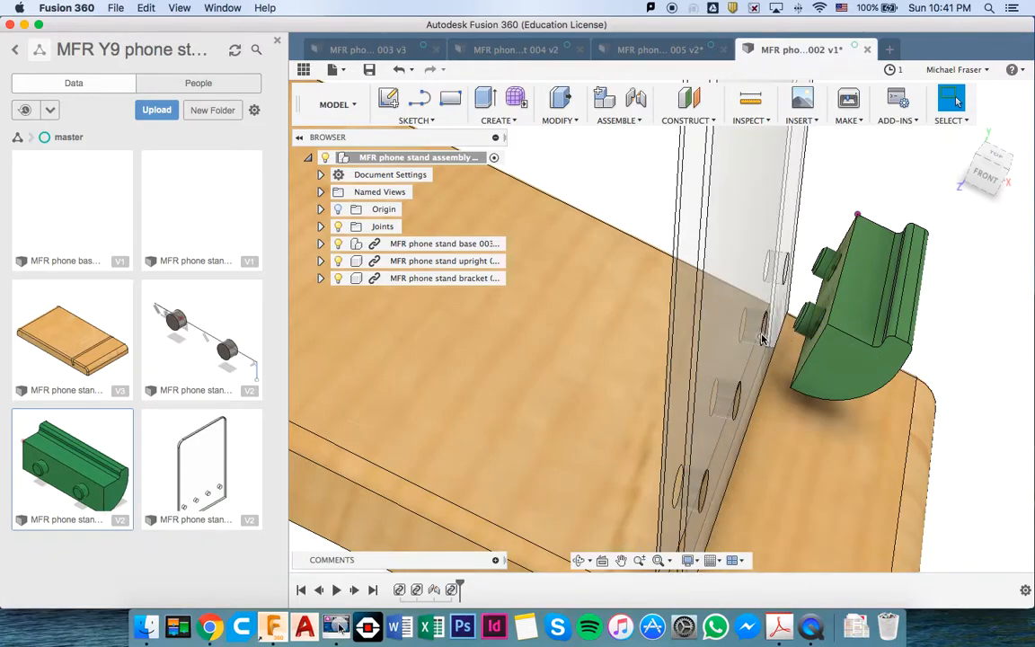
{"action": "key", "text": "j"}
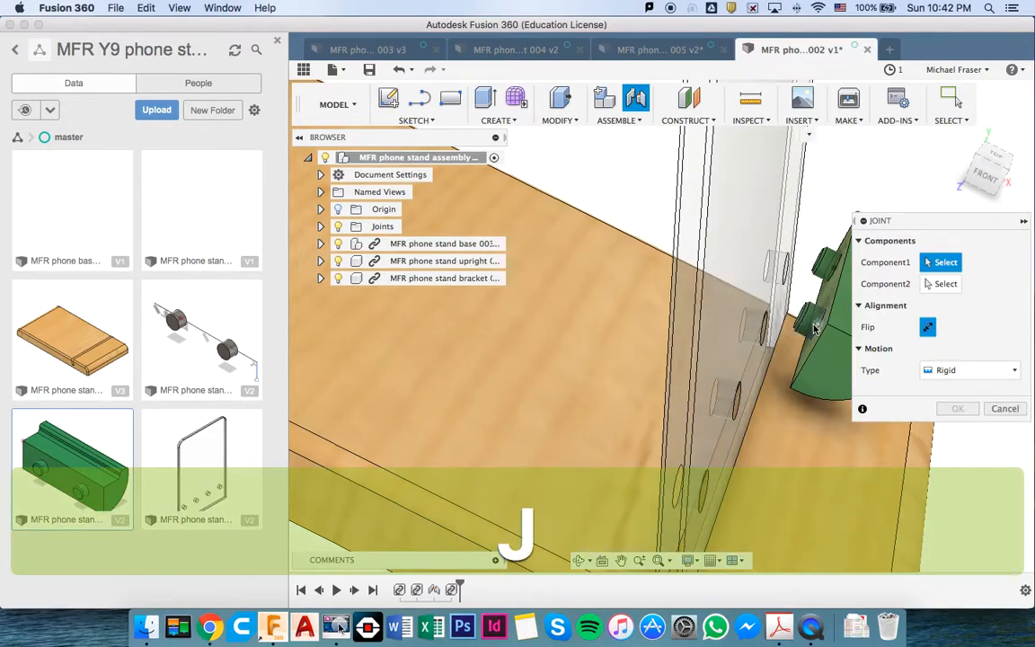
{"action": "left_click", "coordinate": [816, 331]}
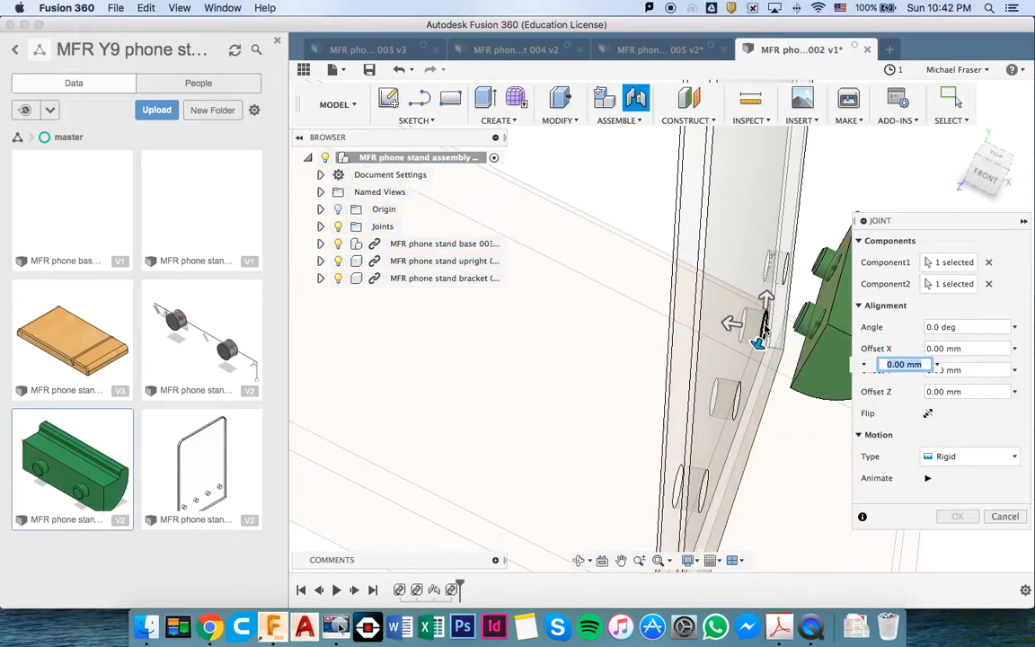
{"action": "left_click", "coordinate": [763, 331]}
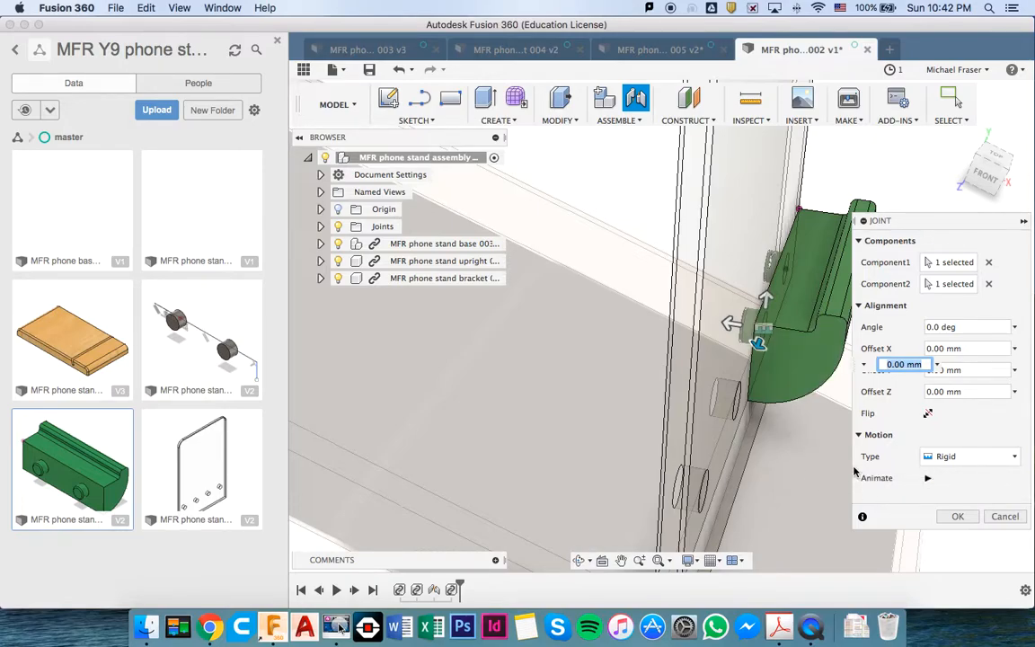
{"action": "left_click", "coordinate": [1004, 516]}
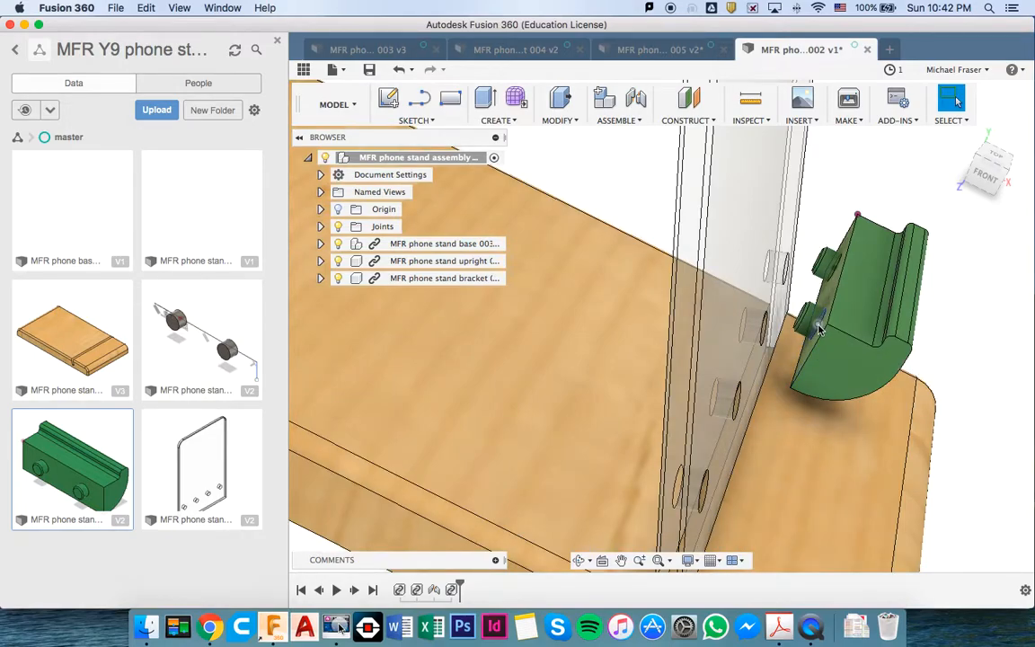
Create a rigid joint from the base circle of the bracket's nearer peg to the upright's second hole from the far edge, with zero offset
{"action": "scroll", "coordinate": [819, 330], "scroll_direction": "up", "scroll_amount": 5}
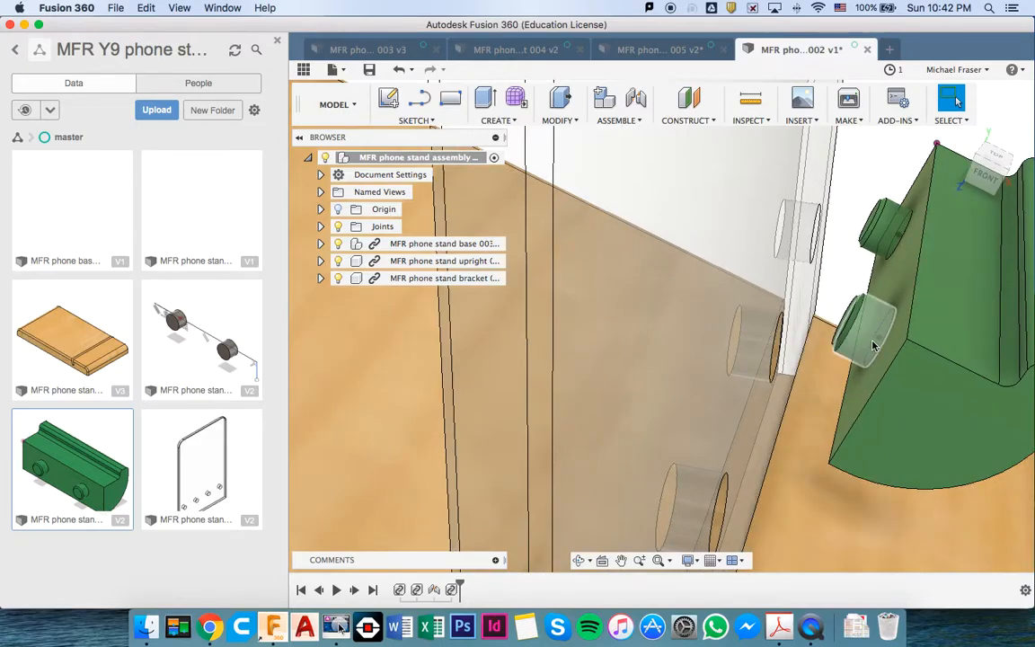
{"action": "key", "text": "j"}
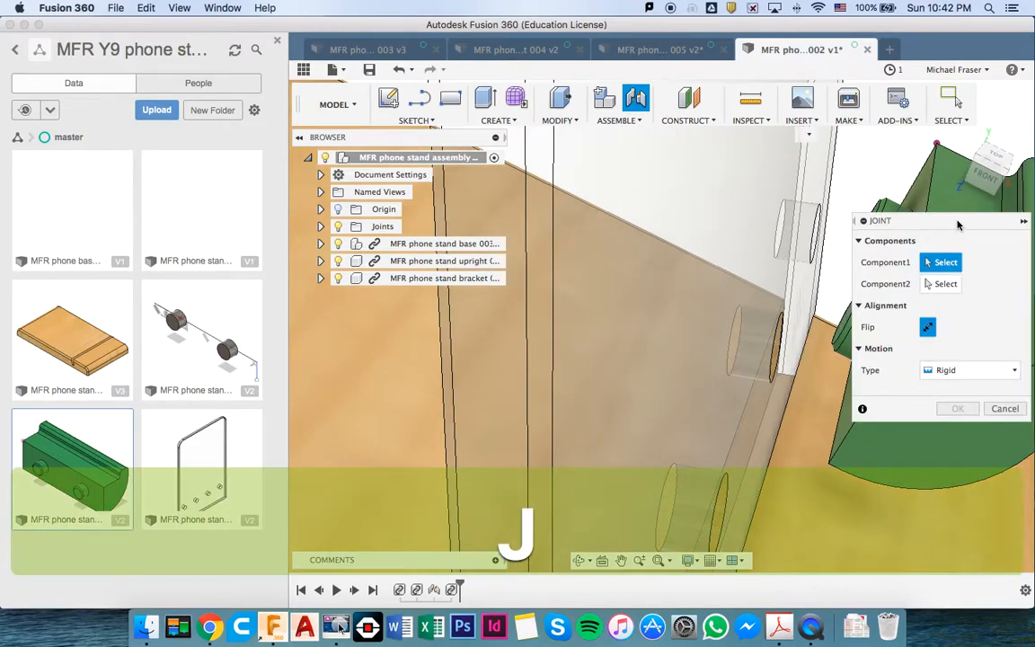
{"action": "left_click", "coordinate": [1023, 221]}
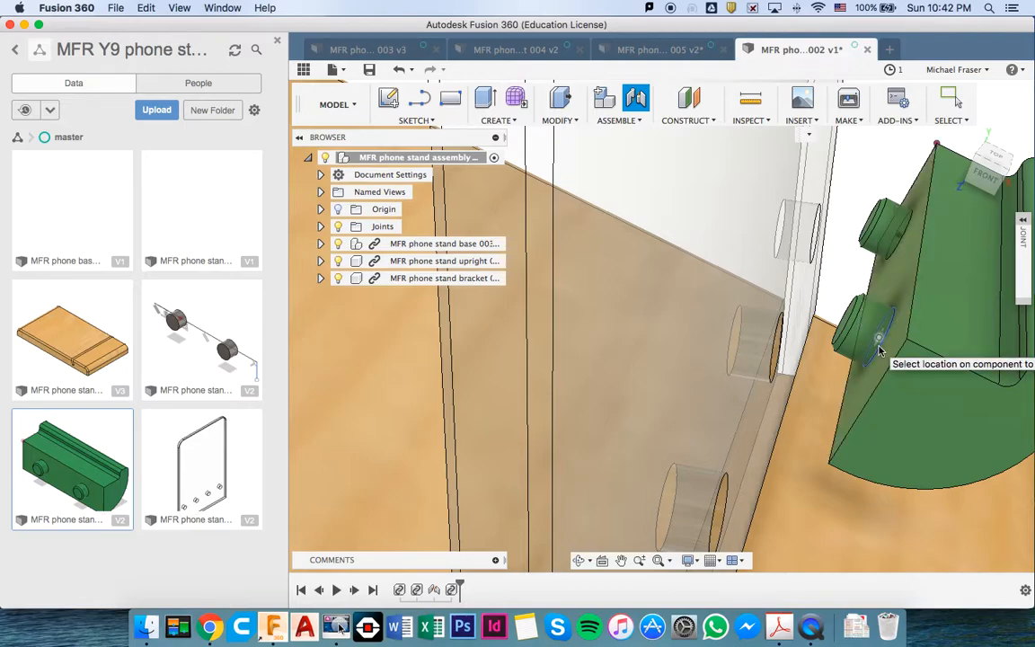
{"action": "left_click", "coordinate": [879, 347]}
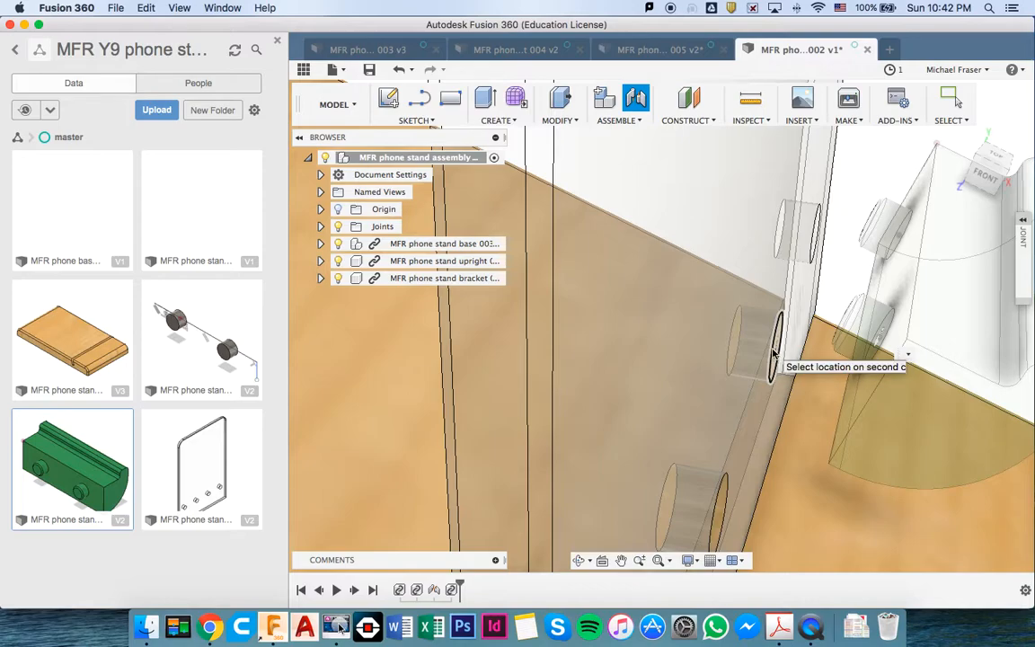
{"action": "left_click", "coordinate": [777, 354]}
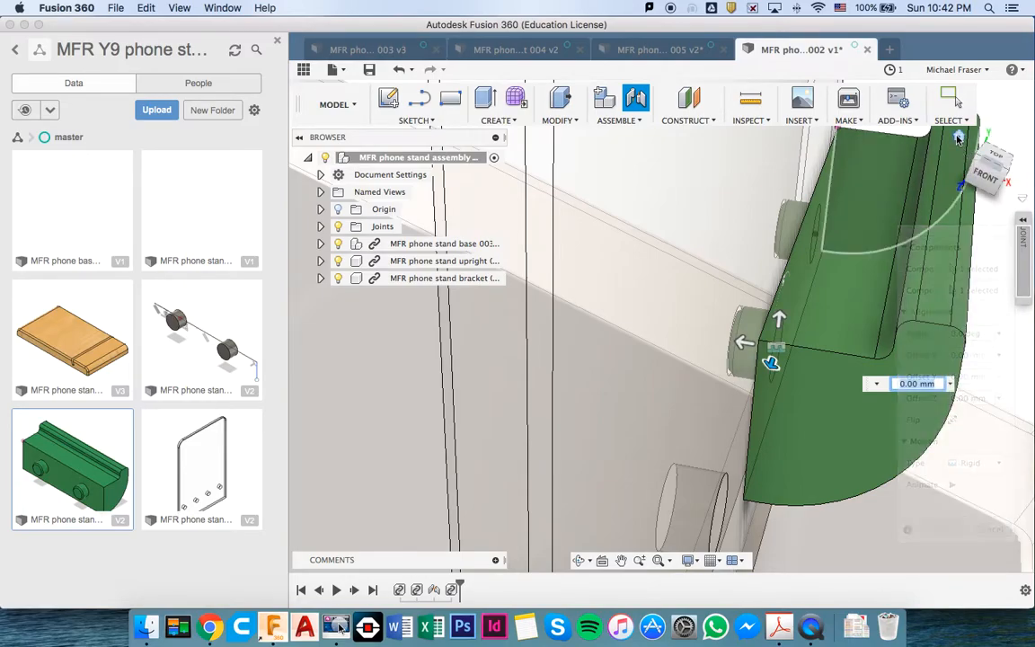
{"action": "left_click", "coordinate": [958, 136]}
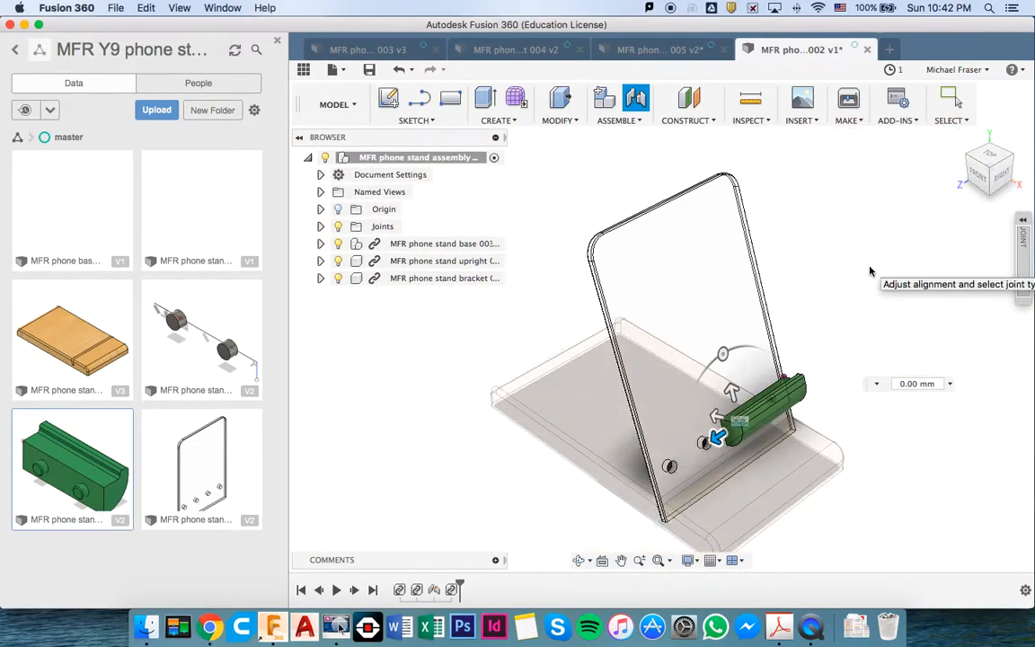
{"action": "key", "text": "Return"}
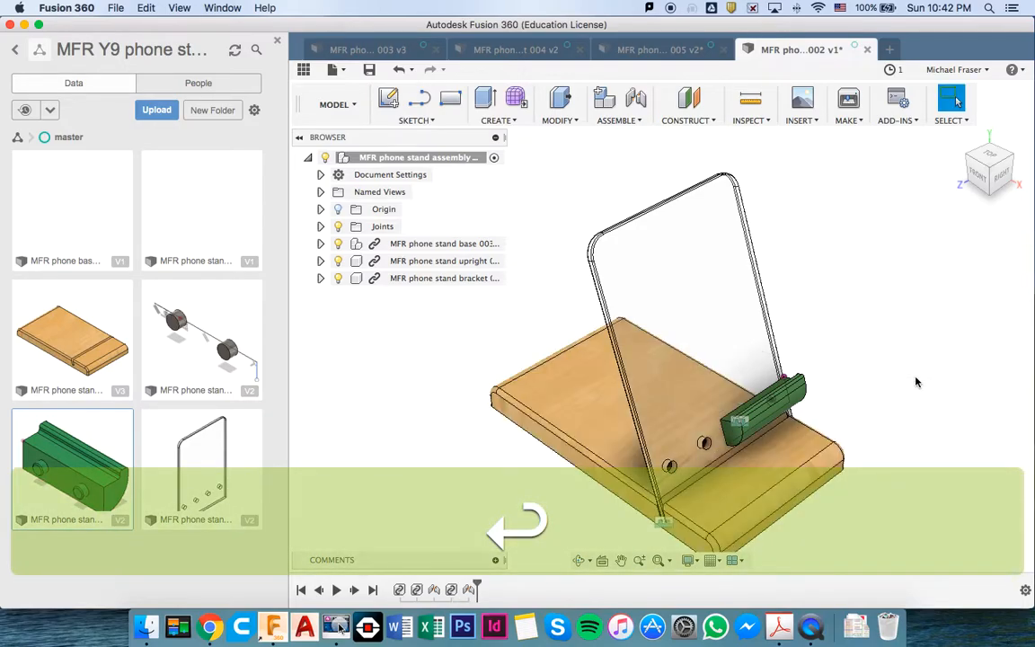
Insert a second phone stand bracket 005 and move it about 116 mm along the base's length toward the upright
{"action": "right_click", "coordinate": [81, 460]}
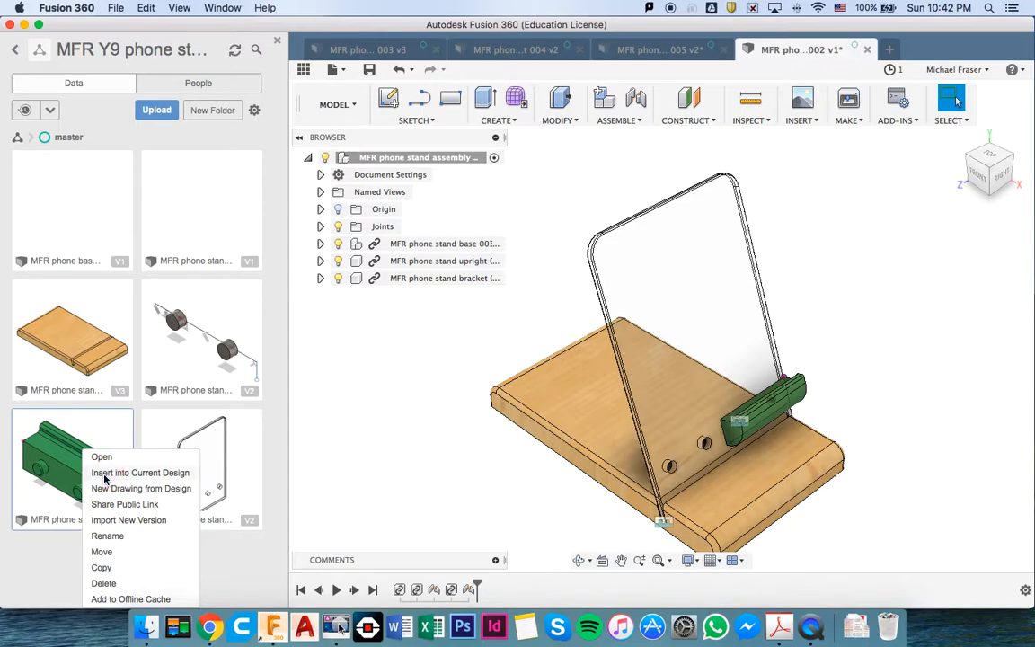
{"action": "left_click", "coordinate": [125, 473]}
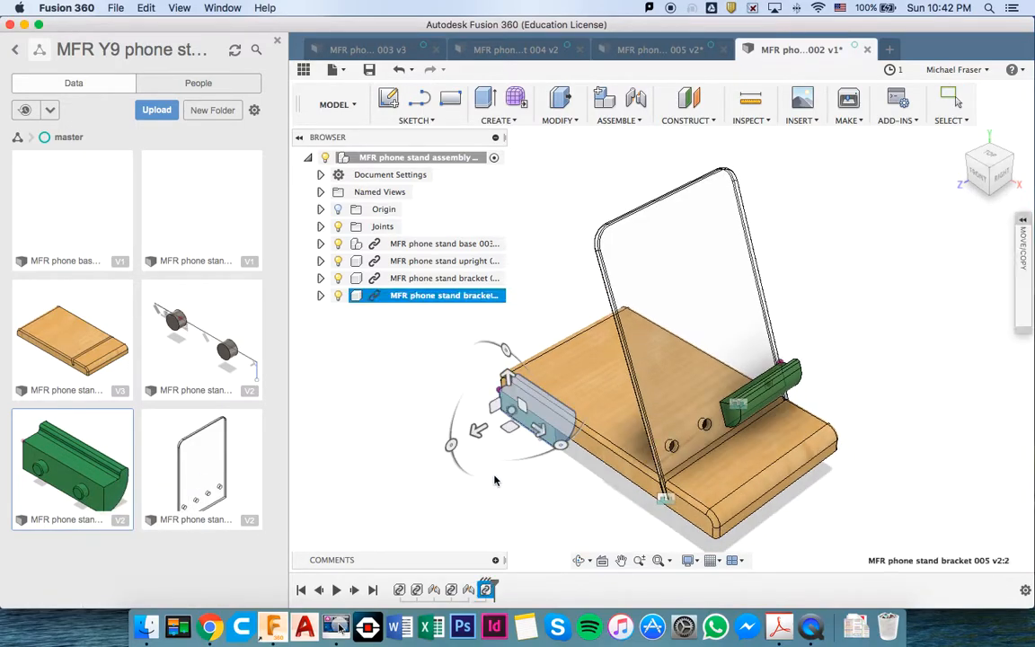
{"action": "left_click_drag", "start_coordinate": [537, 429], "coordinate": [755, 519]}
{"action": "scroll", "coordinate": [754, 519], "scroll_direction": "down", "scroll_amount": 5}
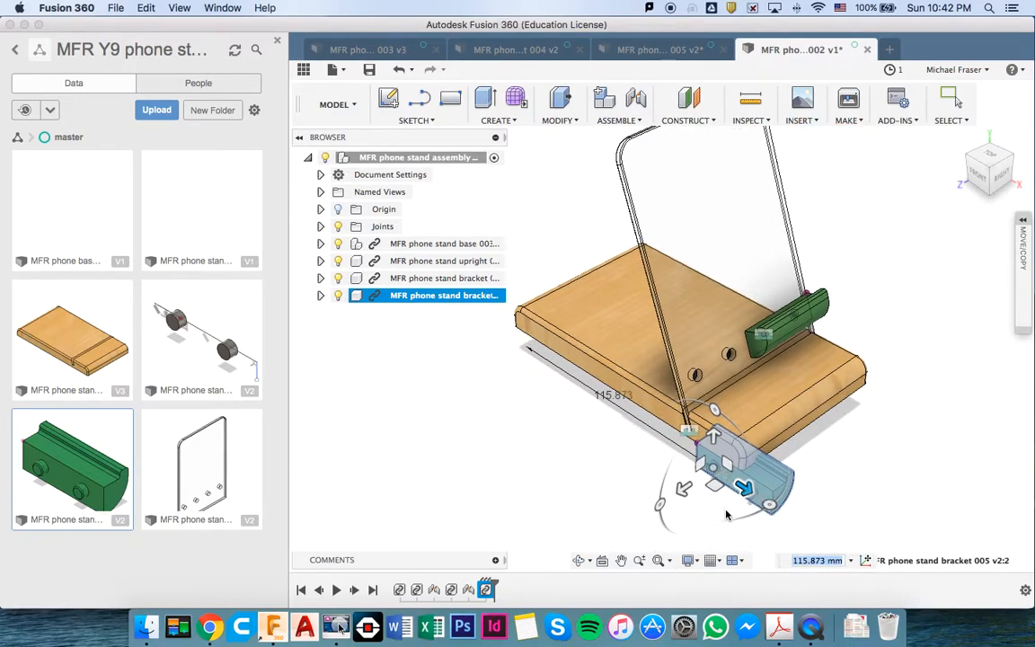
Rotate the second bracket -90 deg so its pegs face the upright, raise it about 48 mm and accept the placement
{"action": "left_click_drag", "start_coordinate": [768, 508], "coordinate": [632, 521]}
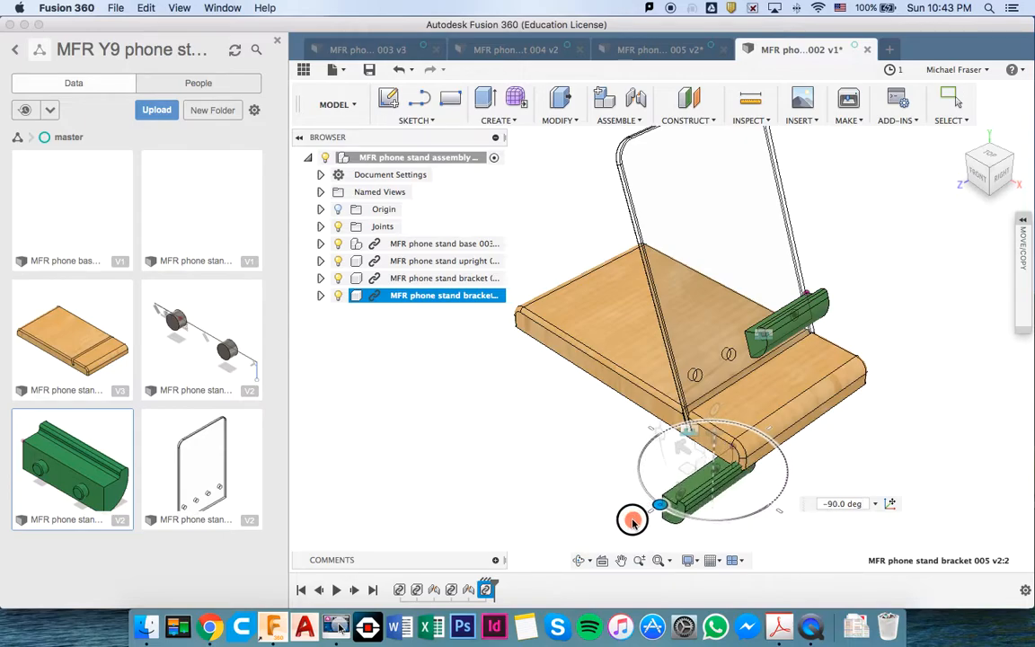
{"action": "left_click_drag", "start_coordinate": [713, 434], "coordinate": [719, 317]}
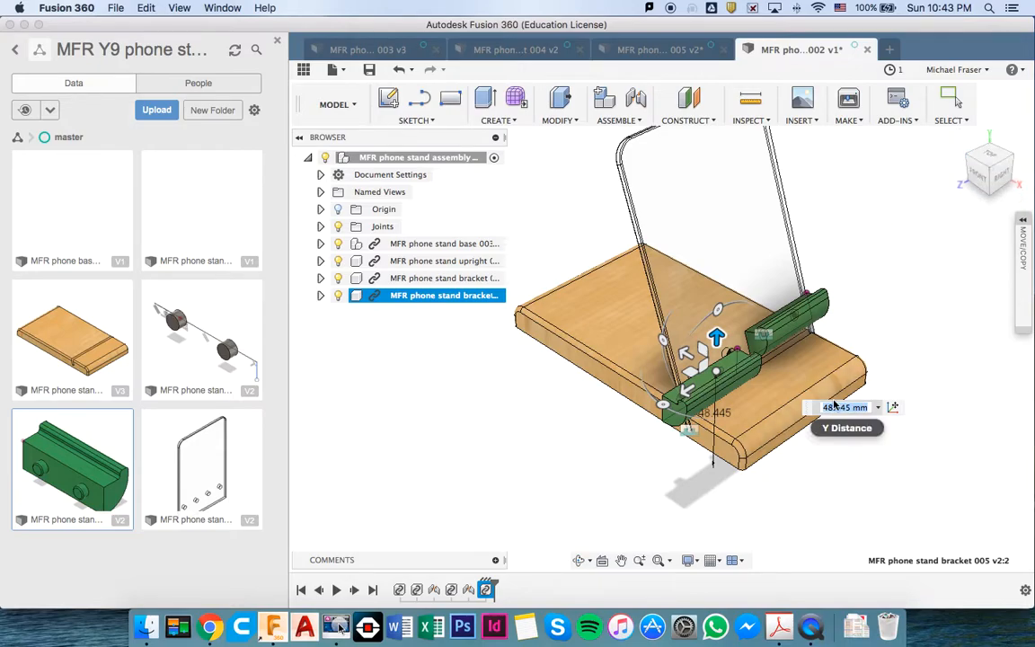
{"action": "key", "text": "Return"}
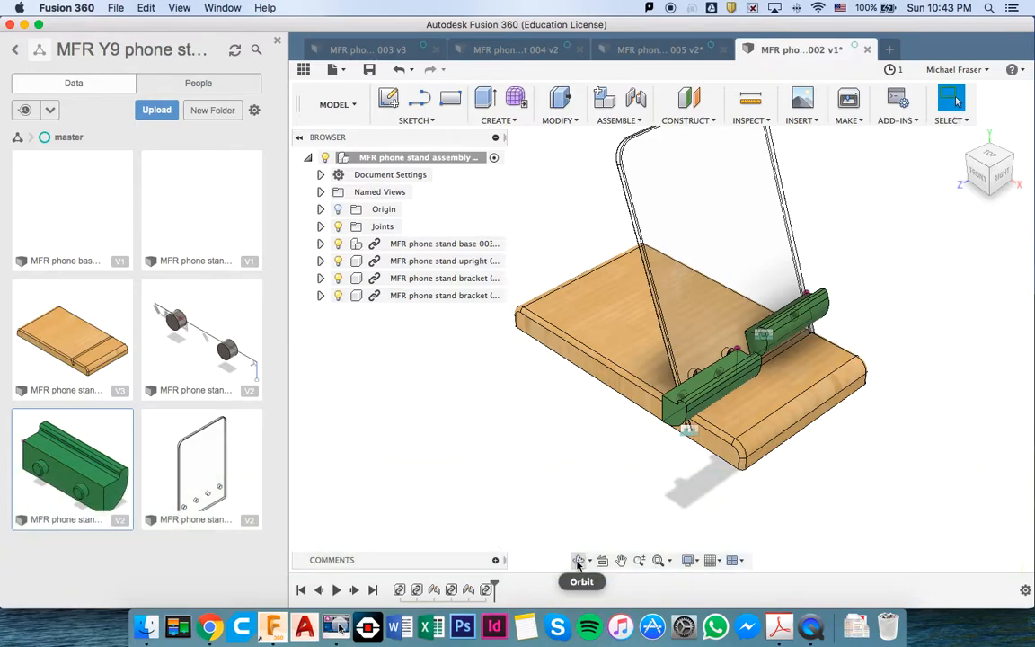
{"action": "left_click", "coordinate": [578, 559]}
{"action": "left_click_drag", "start_coordinate": [619, 503], "coordinate": [748, 424]}
{"action": "scroll", "coordinate": [781, 366], "scroll_direction": "up", "scroll_amount": 6}
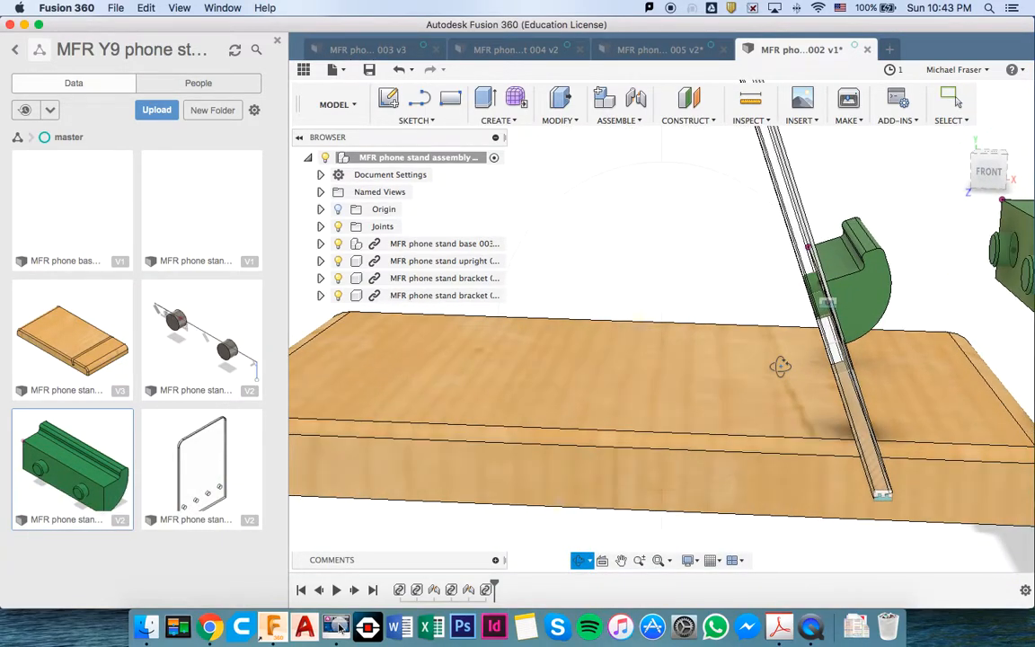
{"action": "scroll", "coordinate": [781, 365], "scroll_direction": "up", "scroll_amount": 8}
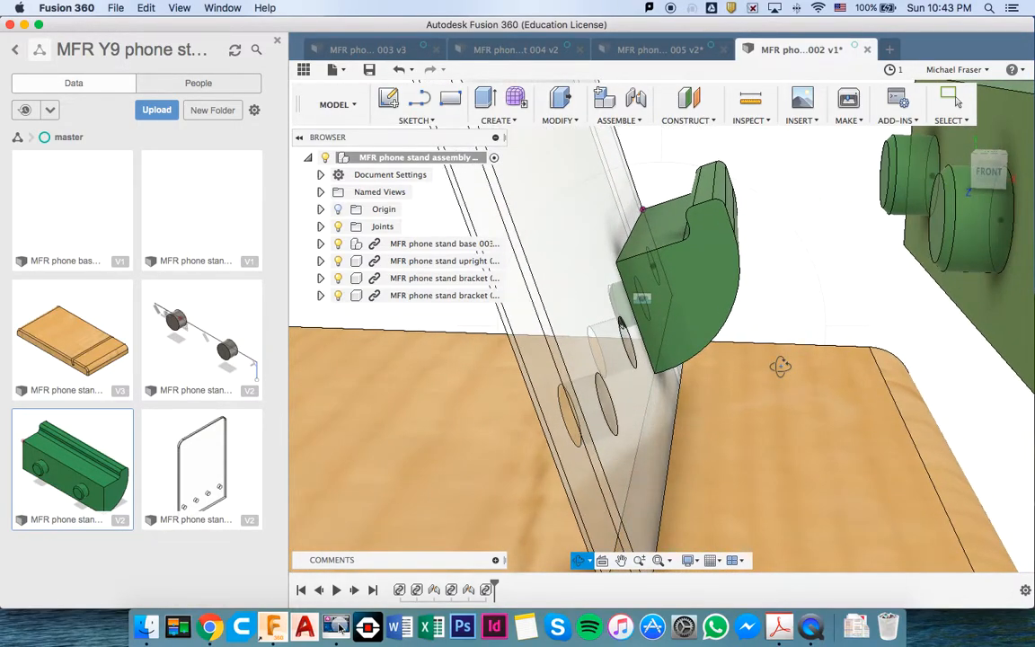
{"action": "key", "text": "j"}
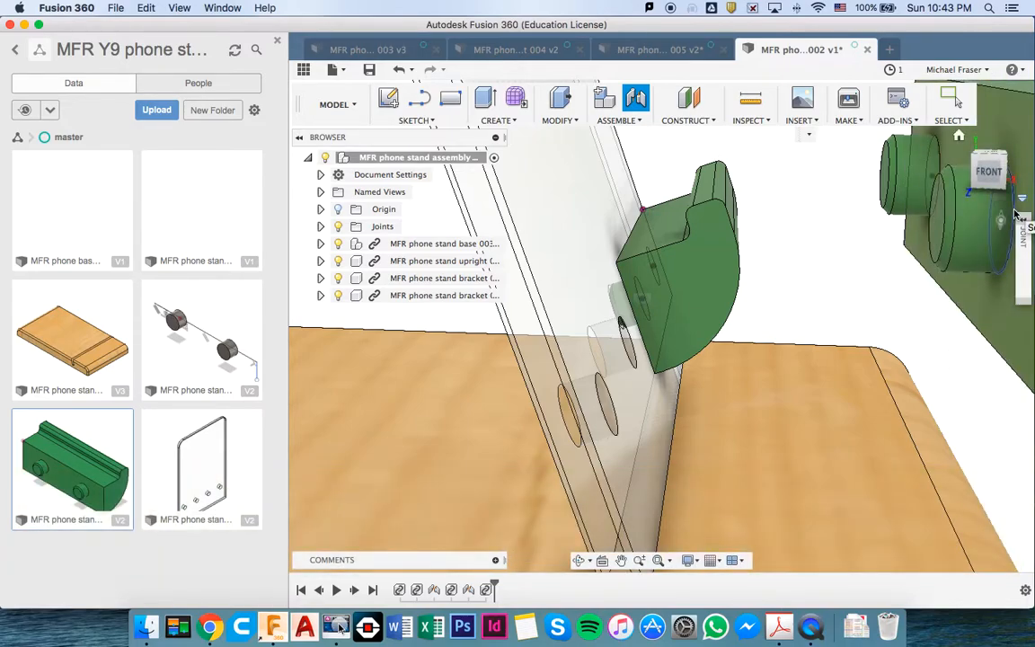
{"action": "left_click", "coordinate": [1020, 197]}
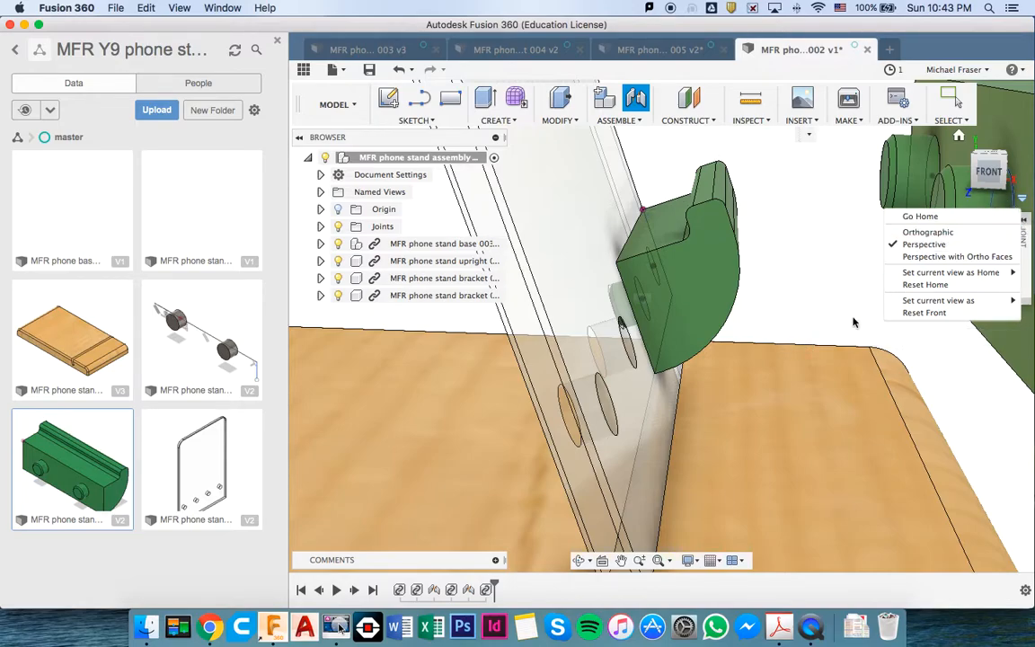
{"action": "key", "text": "Escape"}
{"action": "scroll", "coordinate": [761, 462], "scroll_direction": "right", "scroll_amount": 3}
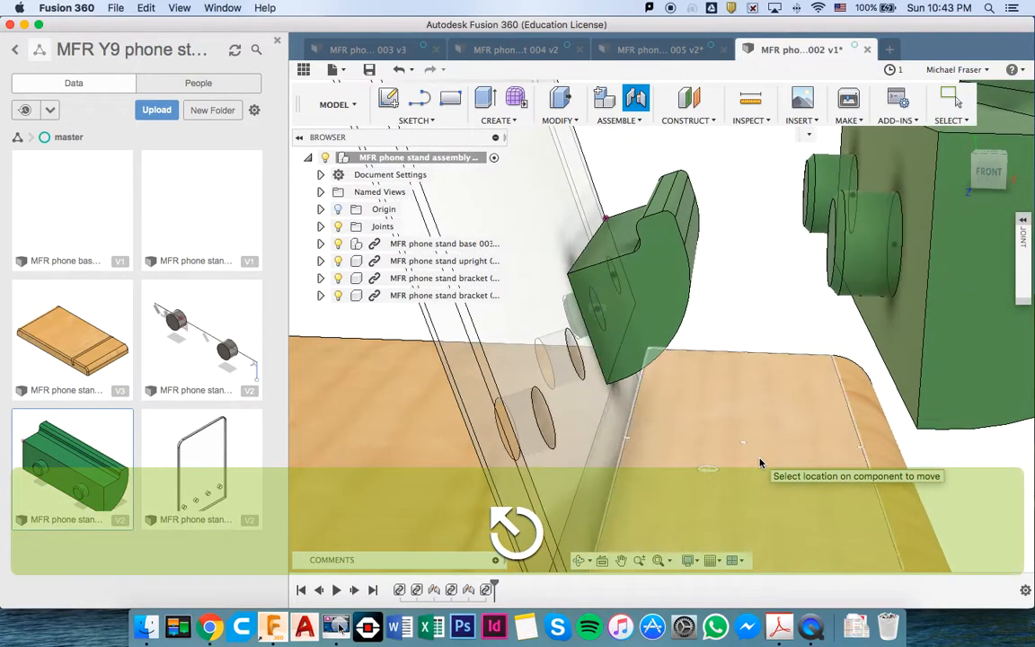
{"action": "left_click", "coordinate": [811, 222]}
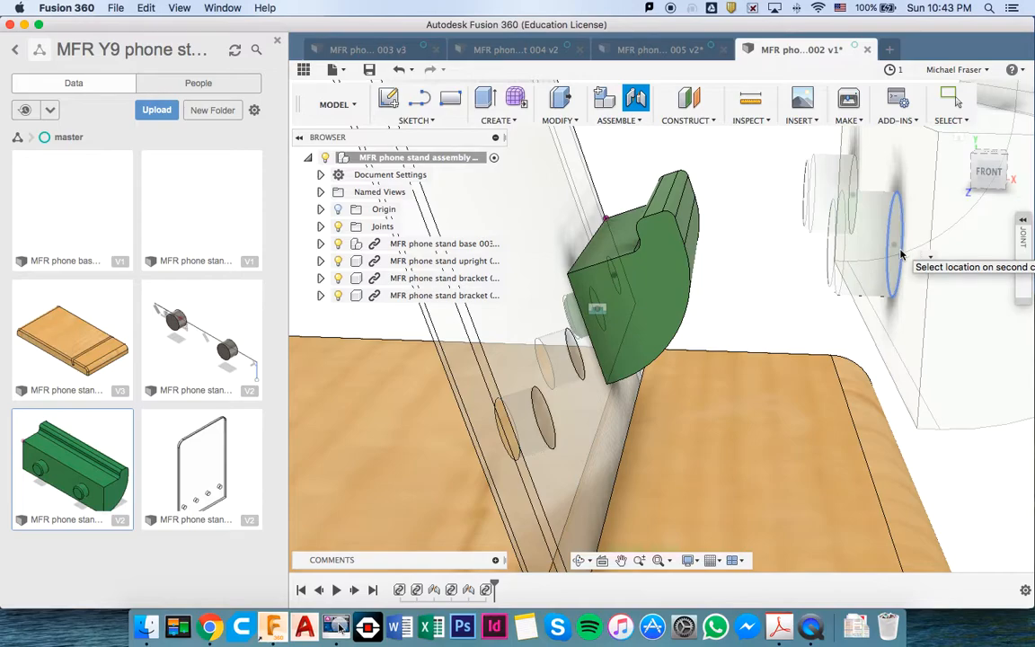
{"action": "left_click", "coordinate": [546, 438]}
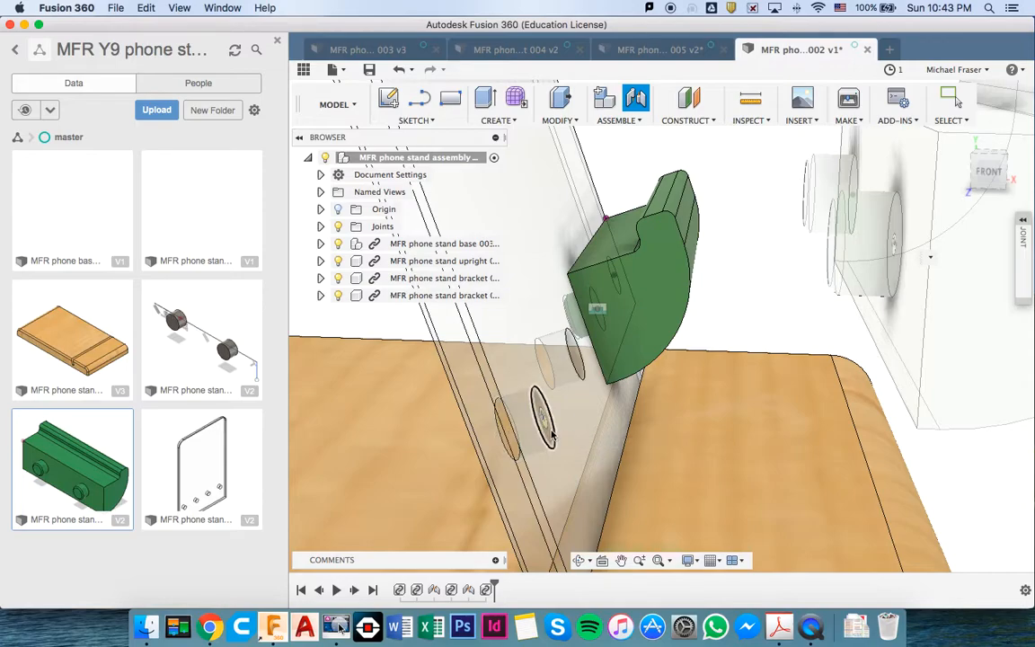
{"action": "left_click", "coordinate": [547, 437]}
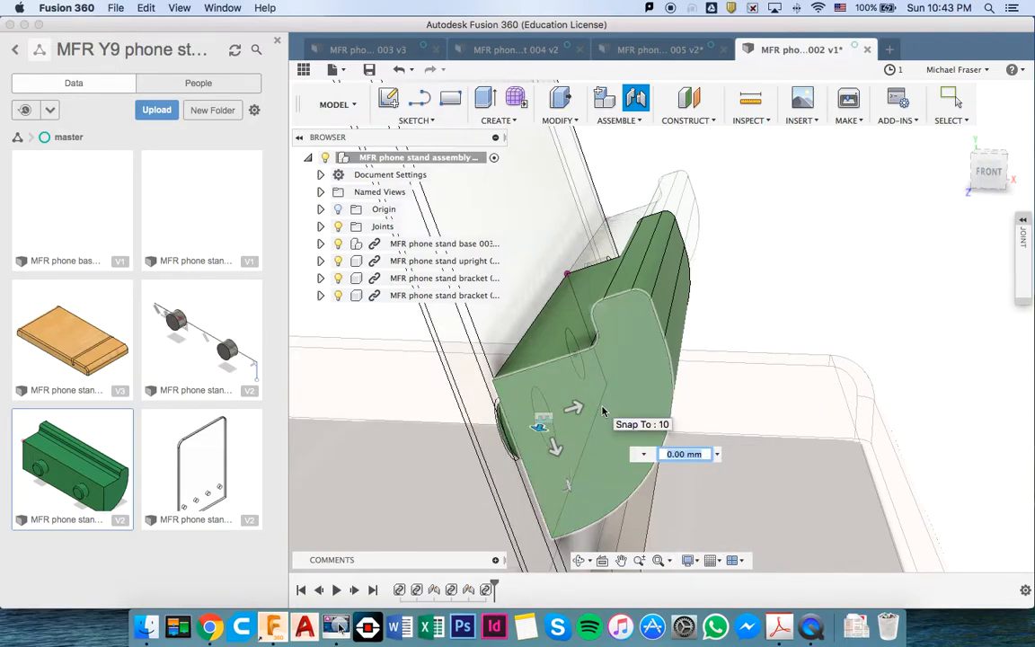
{"action": "key", "text": "super+z"}
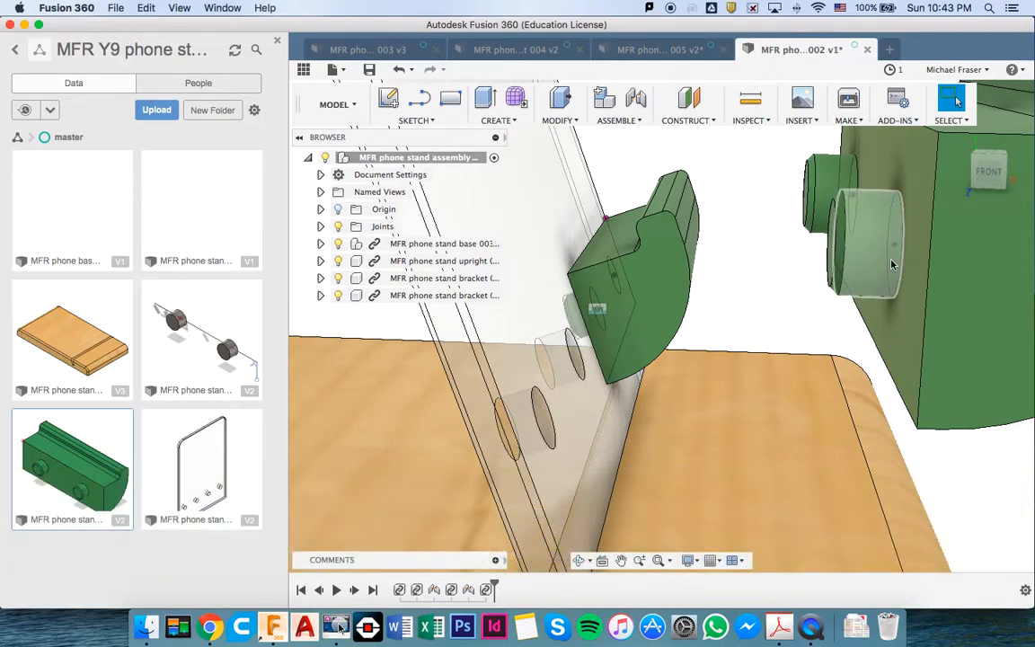
Create a rigid joint from the base circle of the second bracket's nearer peg to the upright's nearest hole, with zero offset
{"action": "key", "text": "j"}
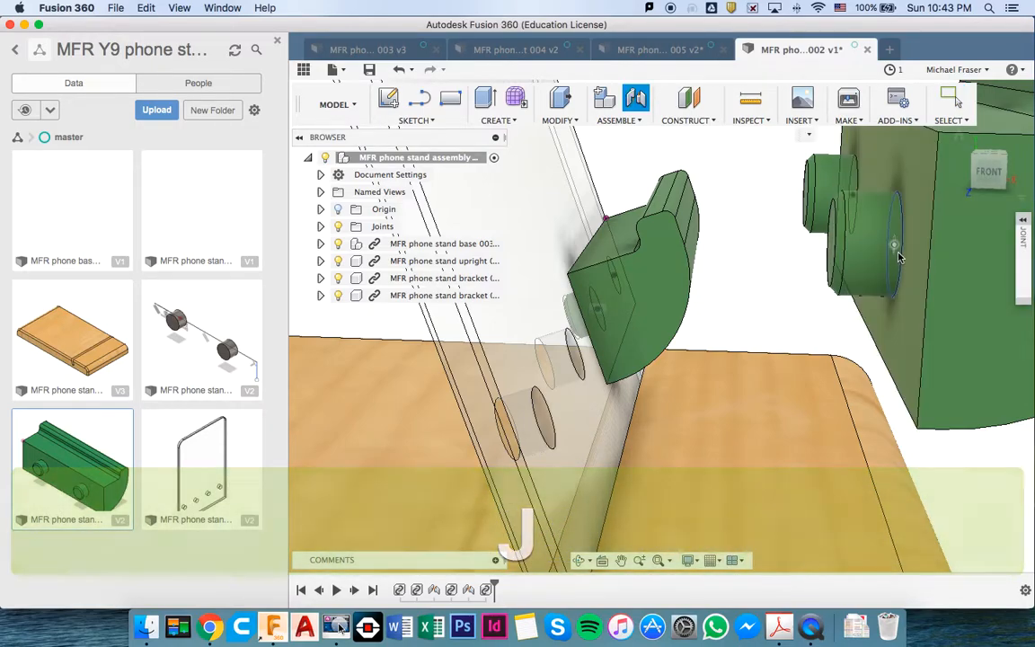
{"action": "left_click", "coordinate": [903, 257]}
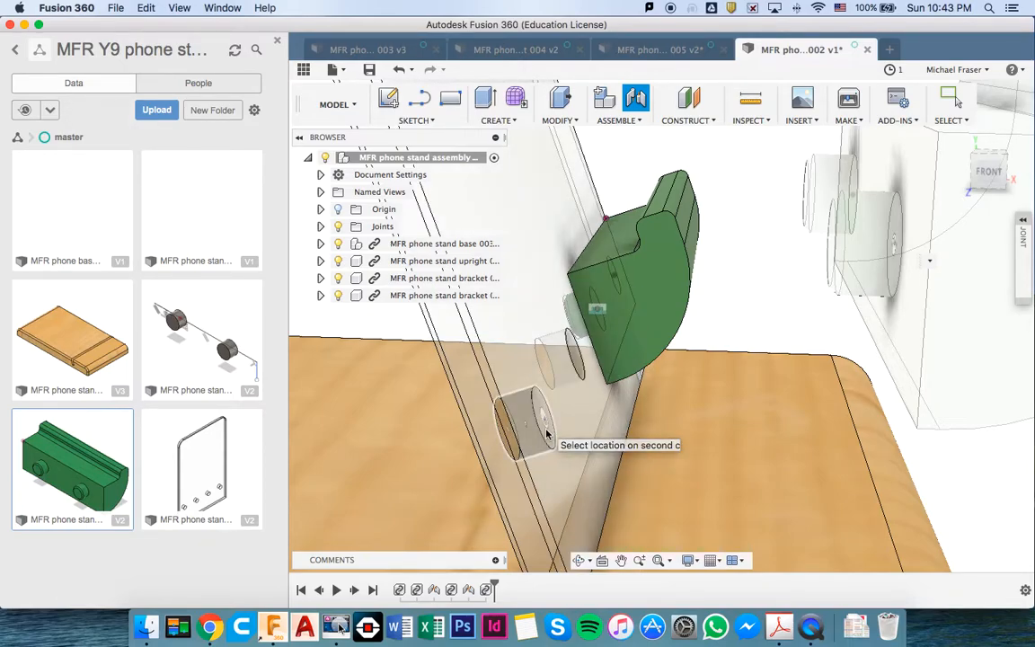
{"action": "left_click", "coordinate": [544, 441]}
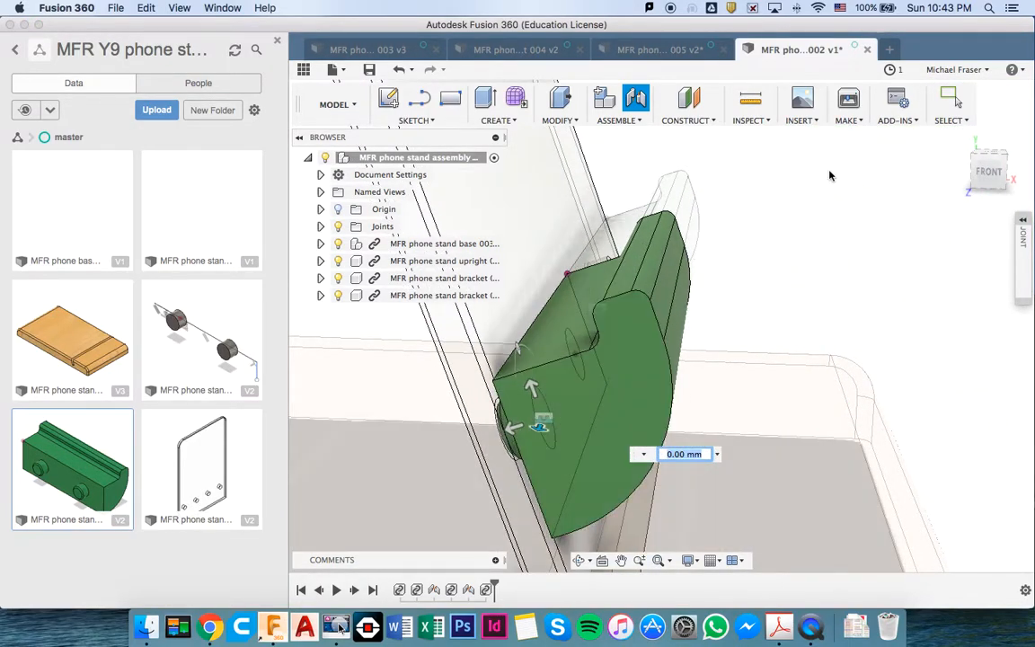
{"action": "key", "text": "Return"}
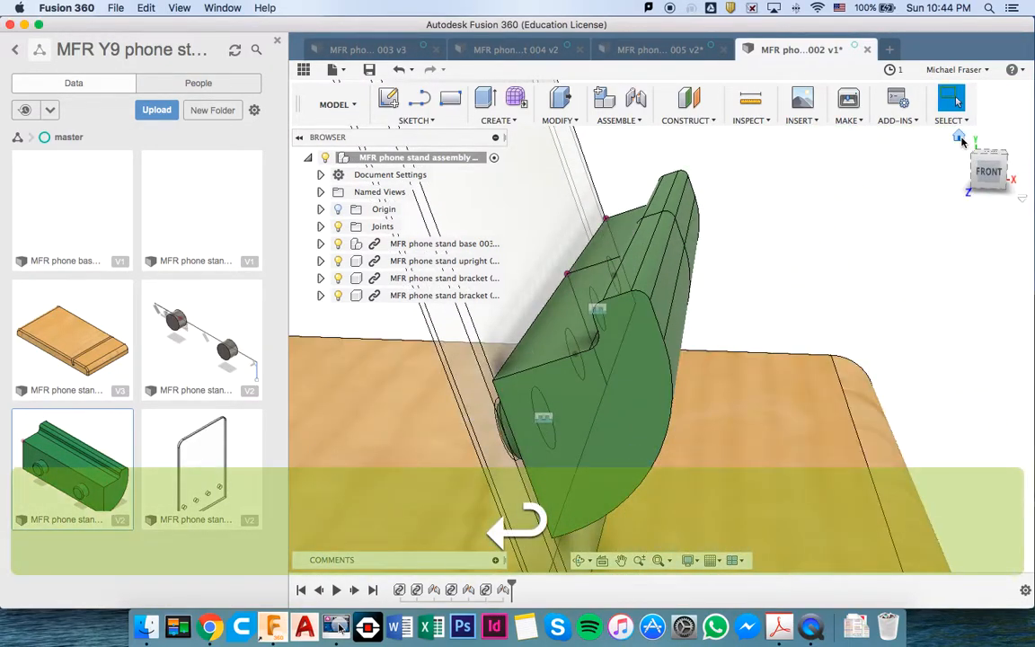
{"action": "left_click", "coordinate": [961, 138]}
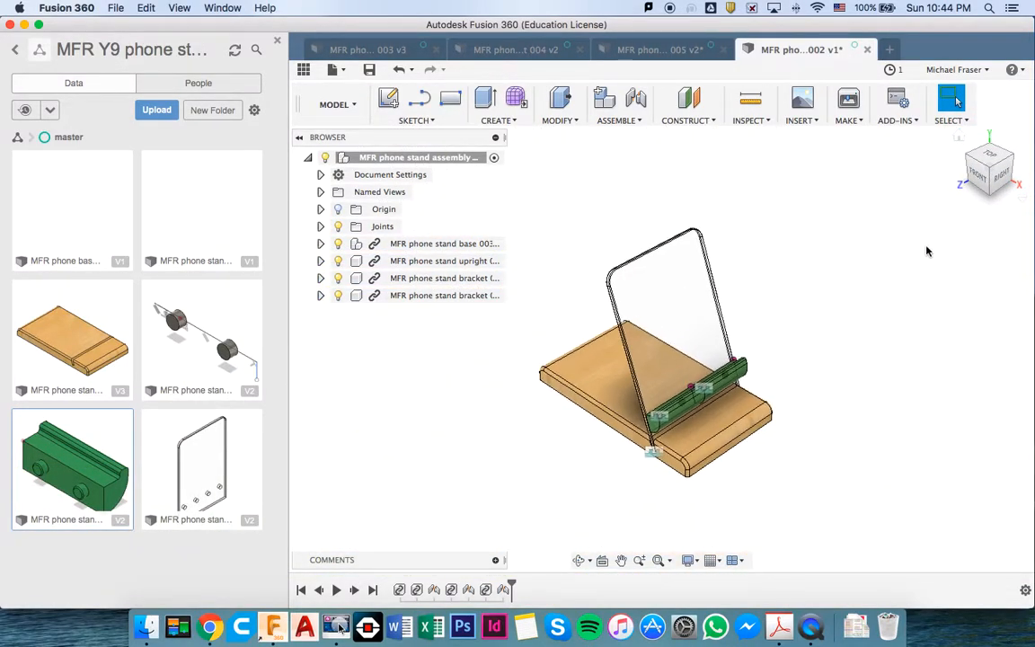
{"action": "scroll", "coordinate": [867, 328], "scroll_direction": "up", "scroll_amount": 5}
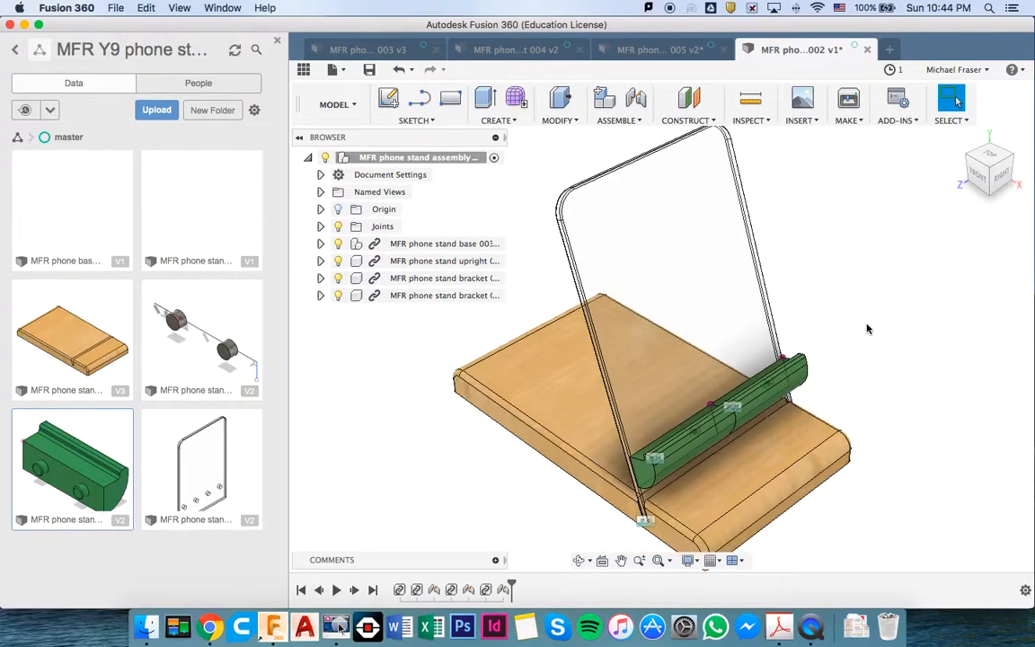
Save the phone stand assembly
{"action": "scroll", "coordinate": [867, 329], "scroll_direction": "up", "scroll_amount": 1}
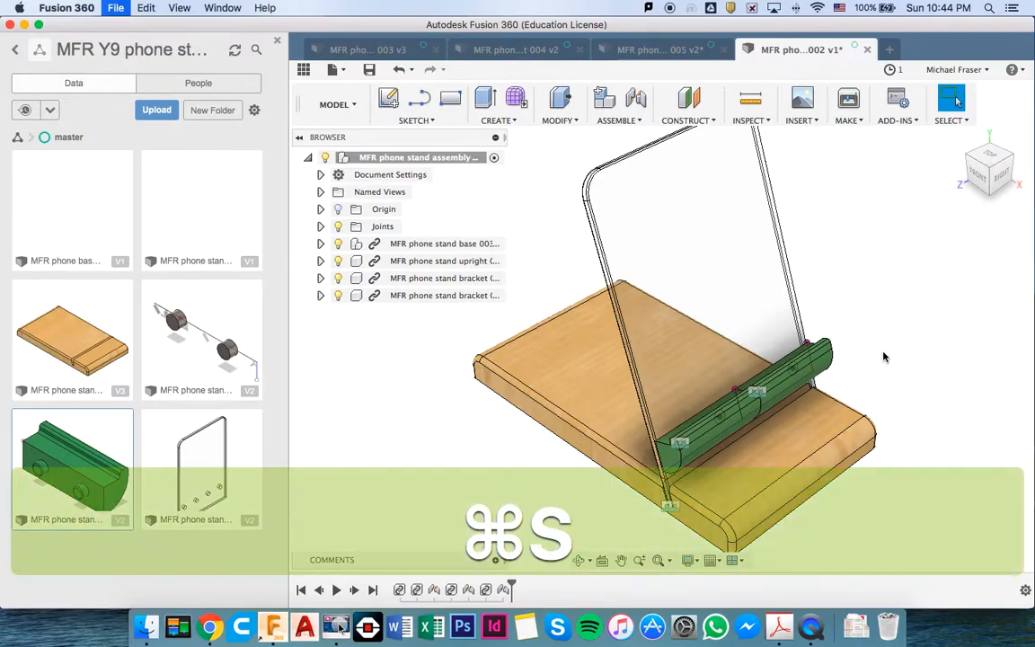
{"action": "key", "text": "super+s"}
{"action": "left_click", "coordinate": [530, 322]}
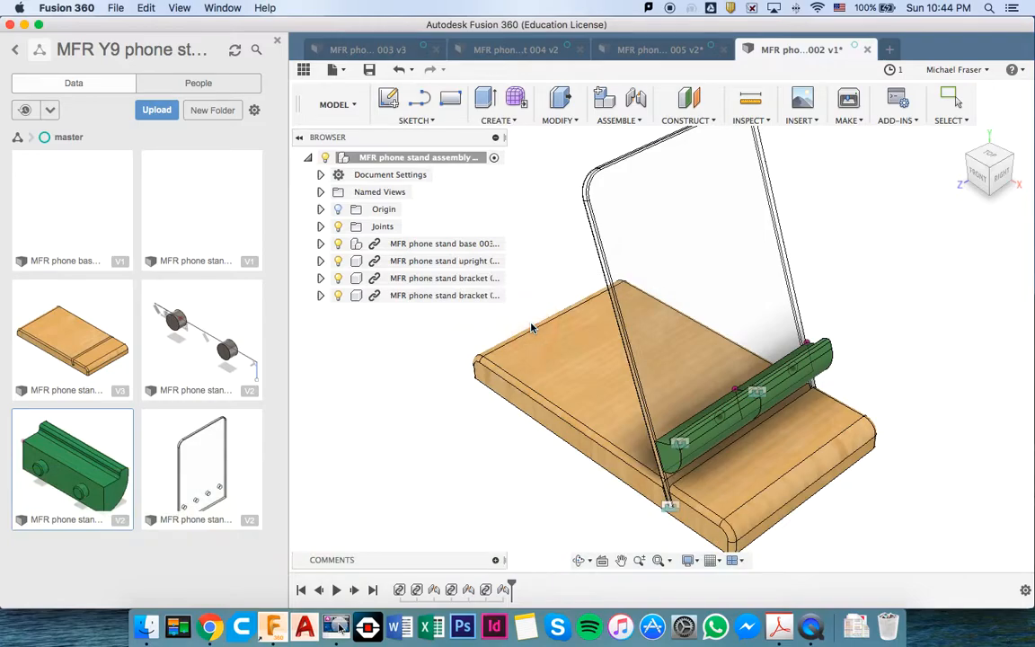